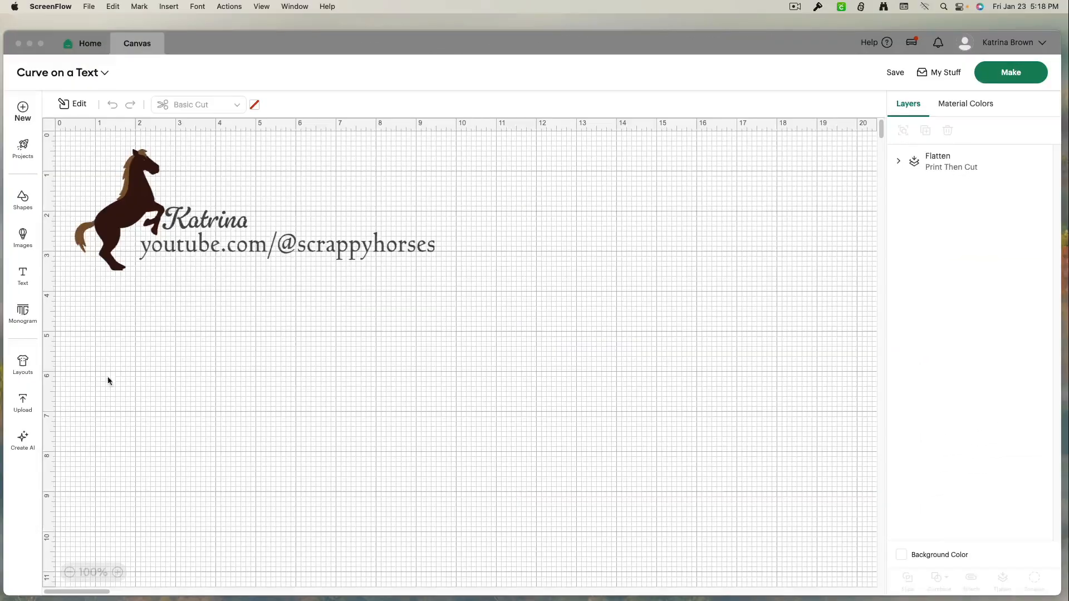
Insert a square shape and set its size to 5 in by 5 in
left_click(23, 208)
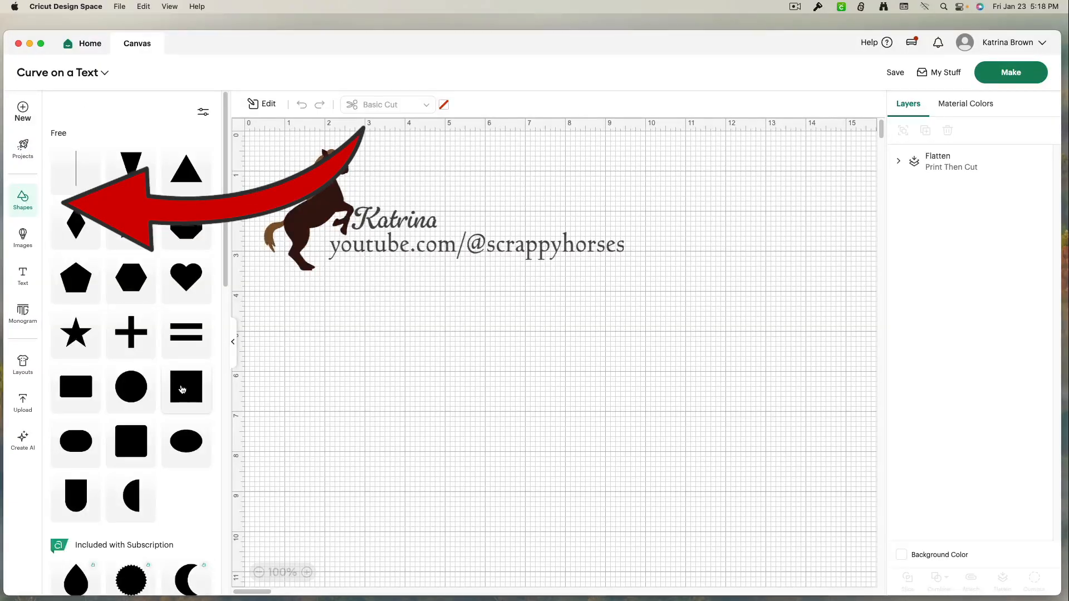
left_click(182, 389)
left_click_drag(338, 223, 469, 420)
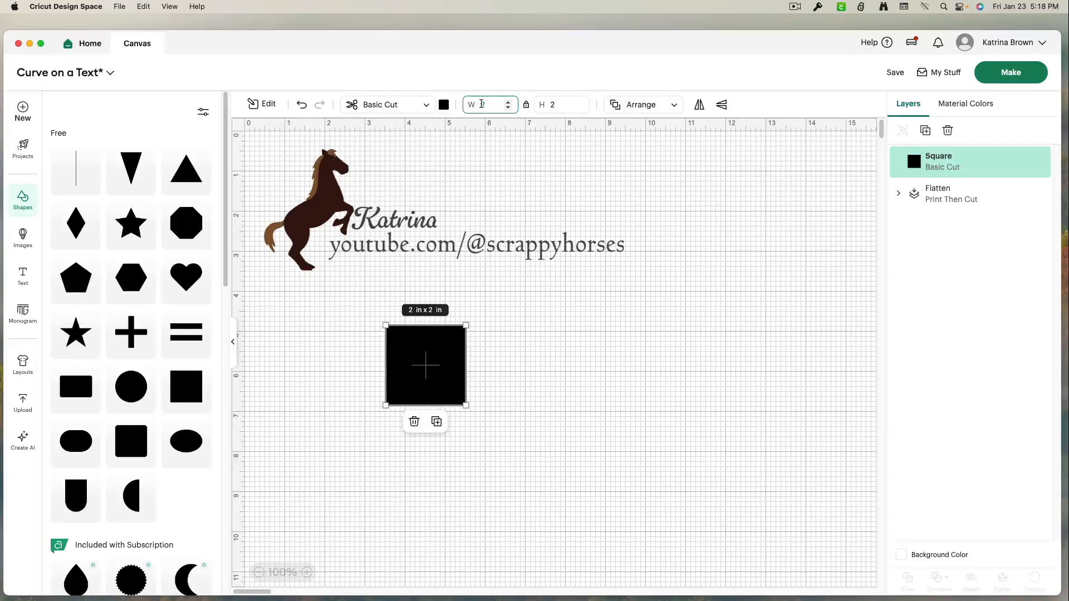
type("5")
key("Return")
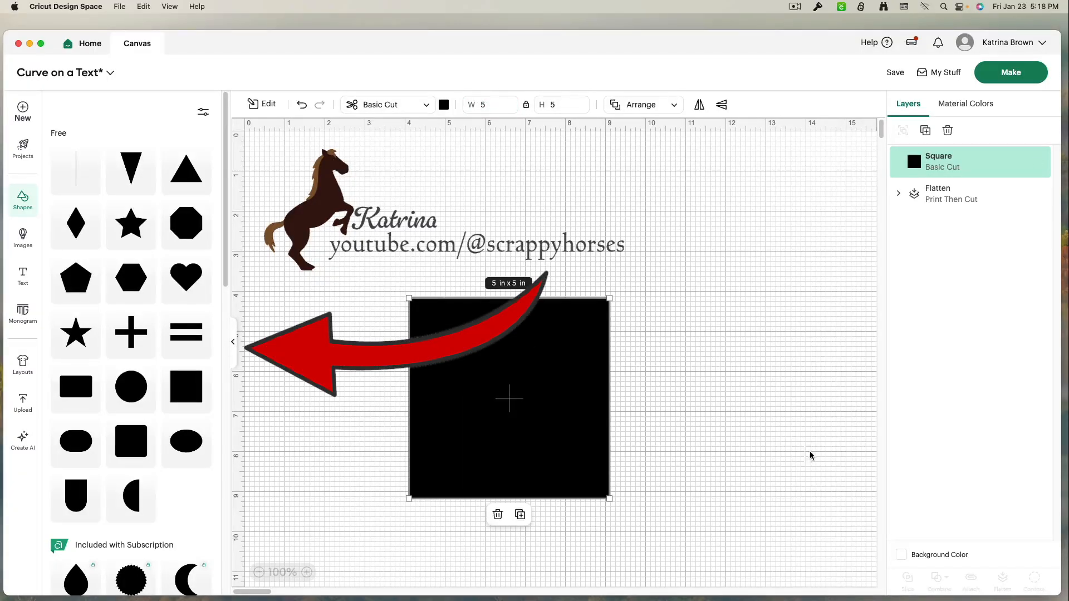
Move the square right and apply an inner offset of -0.347 in with square corners
left_click(233, 341)
left_click_drag(349, 363, 596, 397)
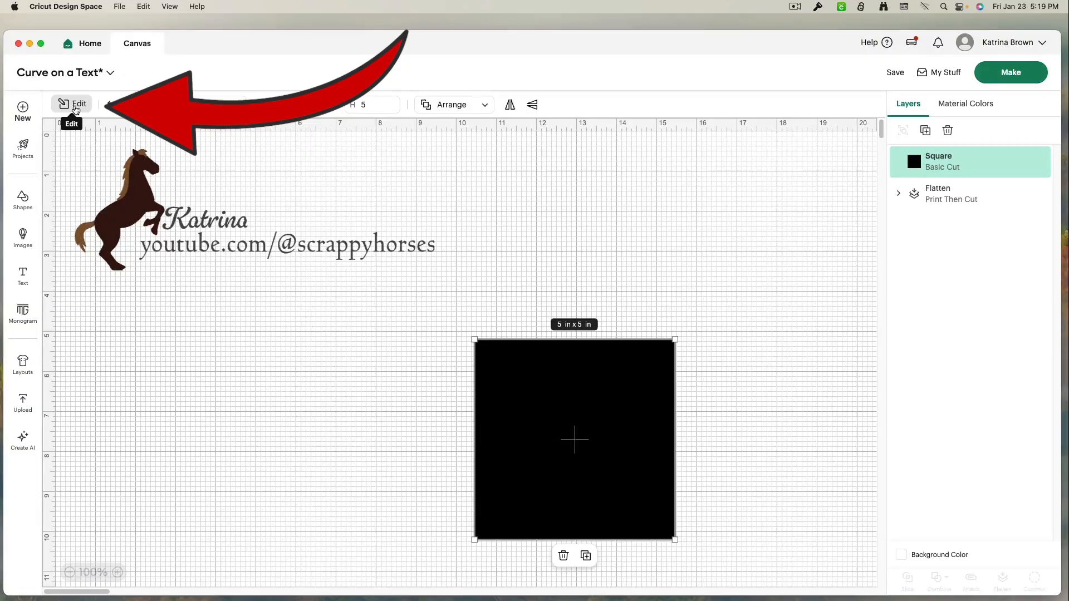
left_click(76, 107)
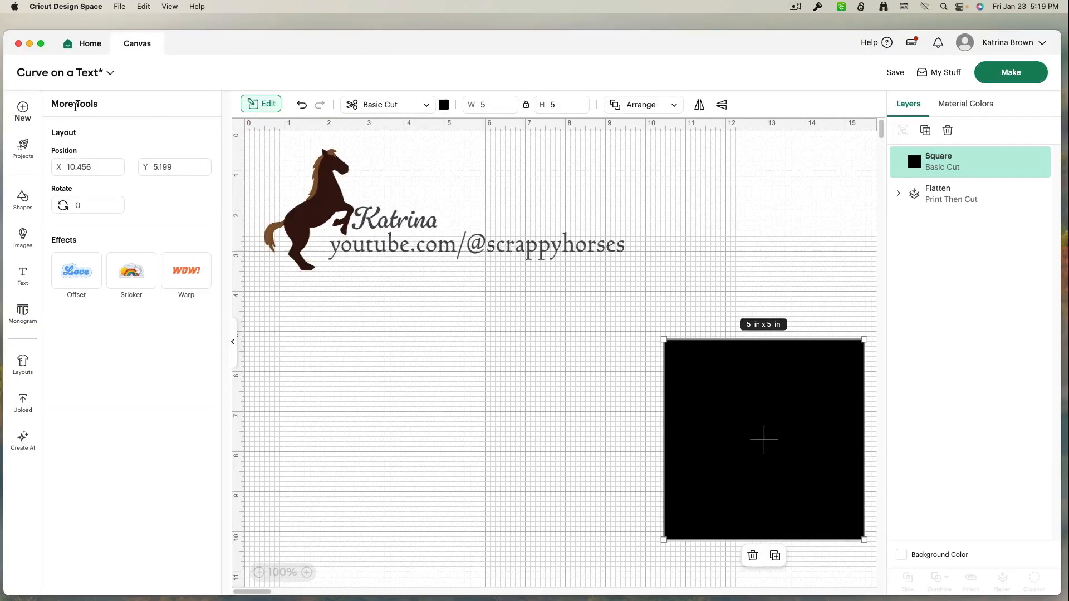
left_click_drag(689, 432, 588, 422)
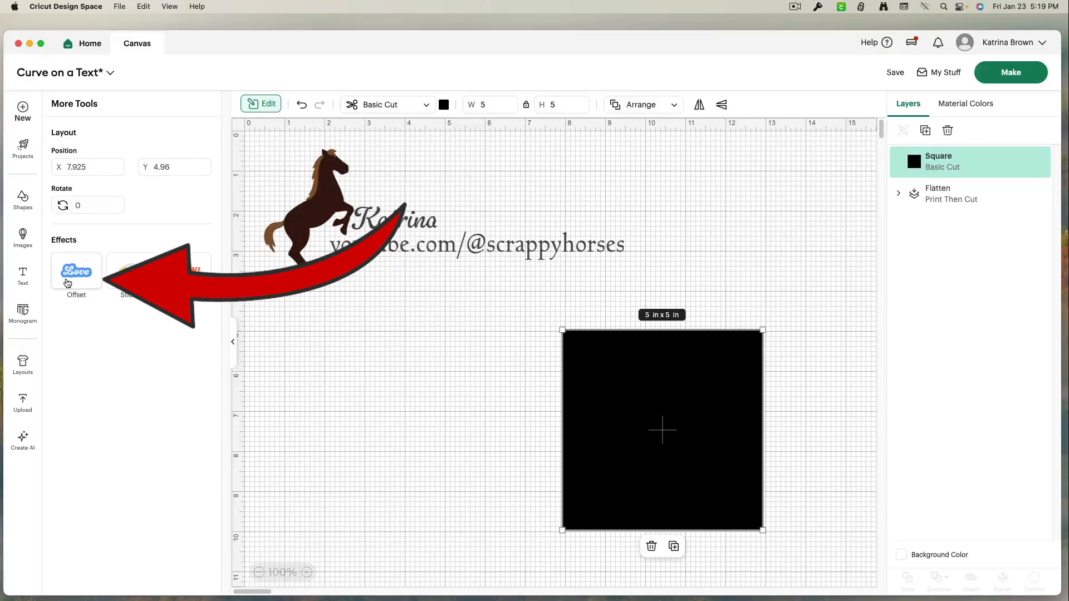
left_click(68, 283)
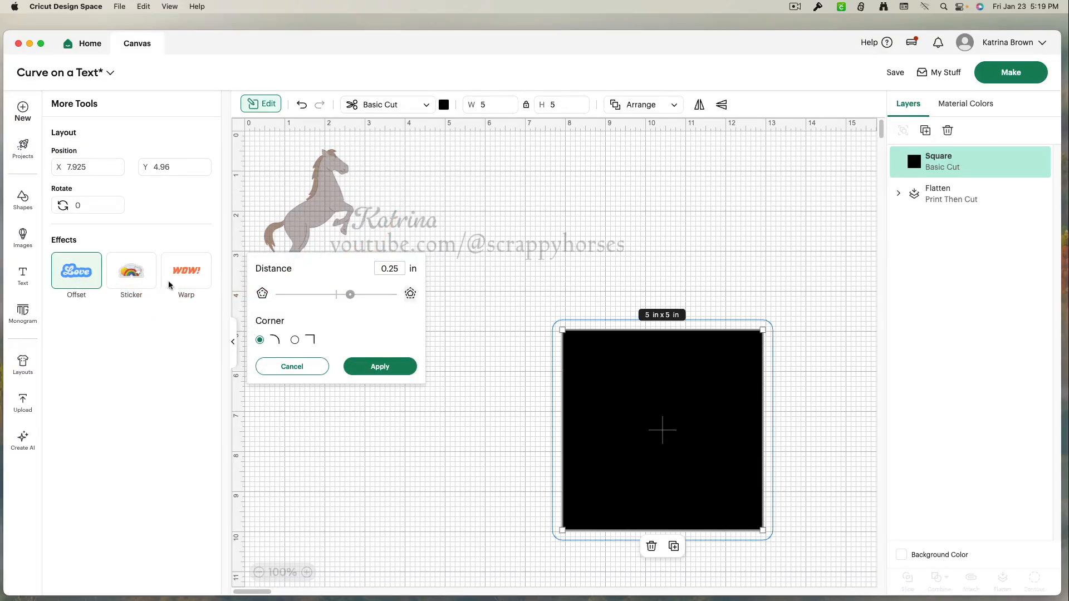
left_click_drag(350, 295, 317, 304)
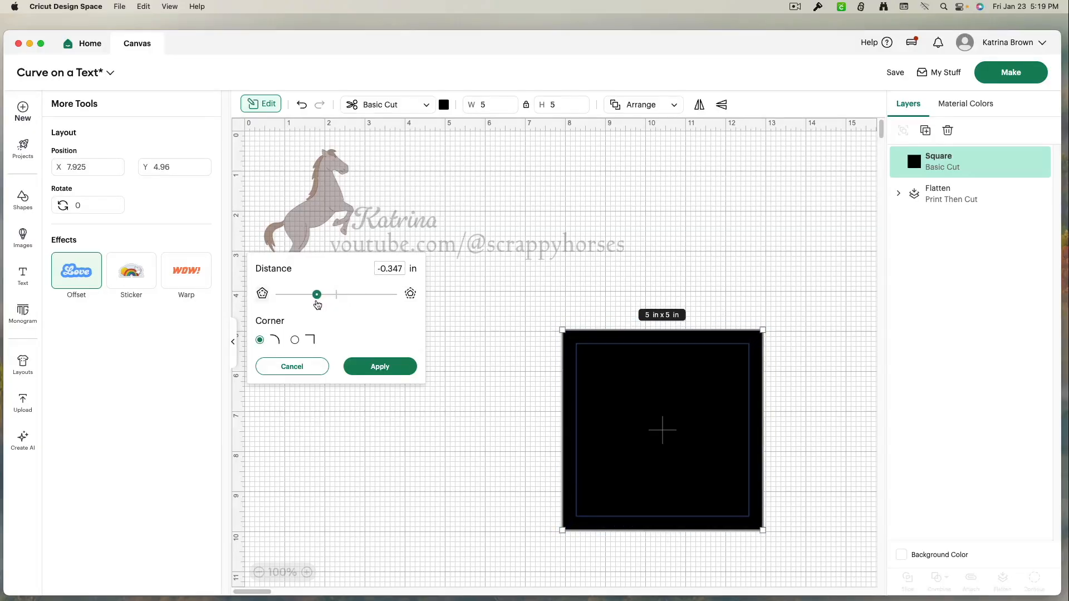
left_click(295, 340)
left_click(392, 372)
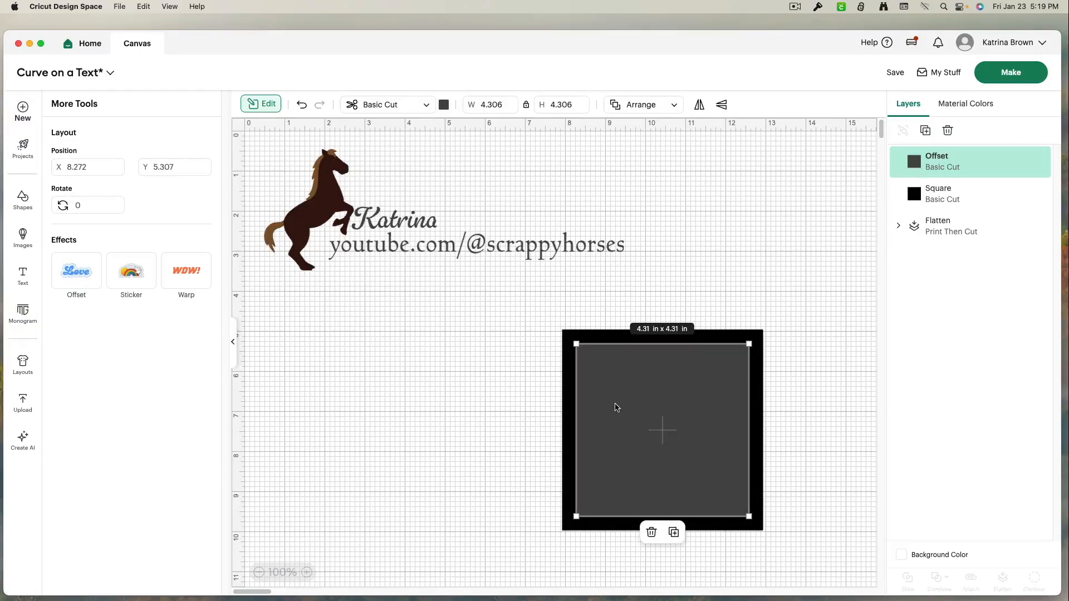
Change the offset shape's color to white
left_click(444, 105)
left_click(457, 216)
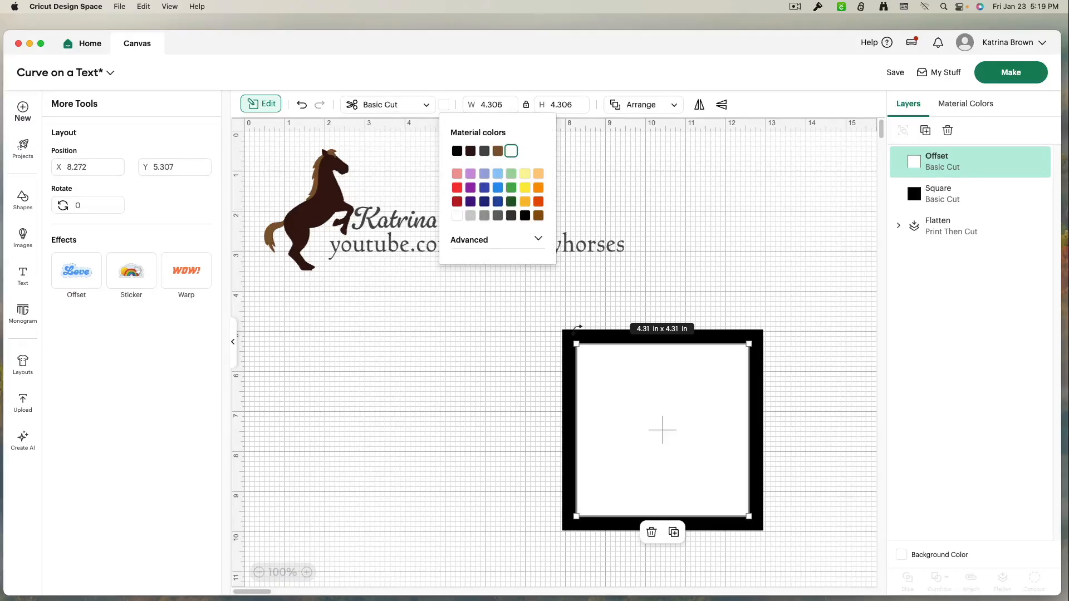
left_click(511, 351)
Select the outer square and change its color to purple
left_click(565, 338)
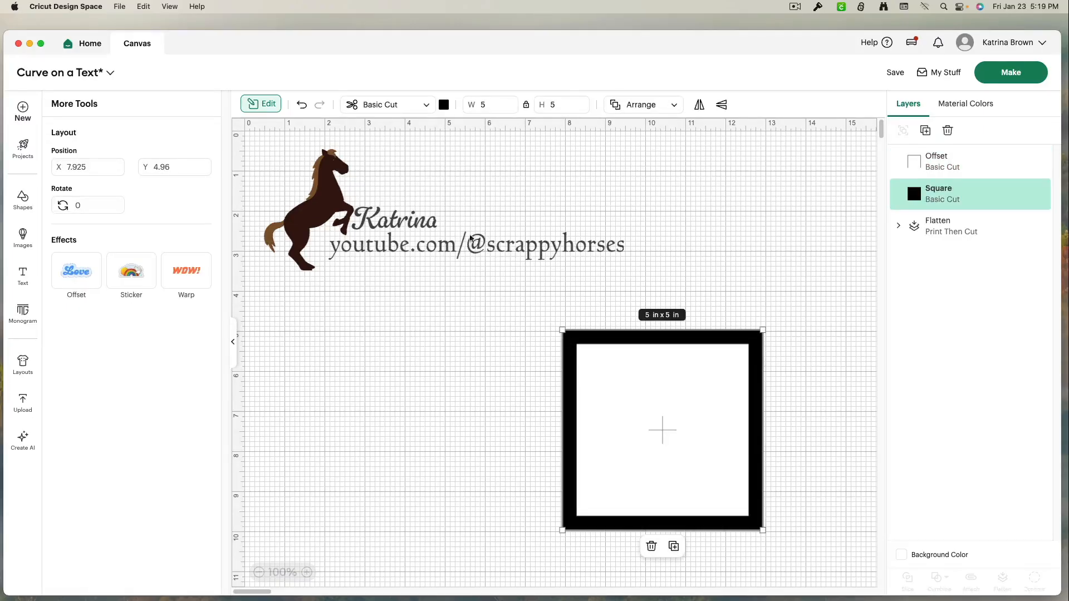
left_click(444, 105)
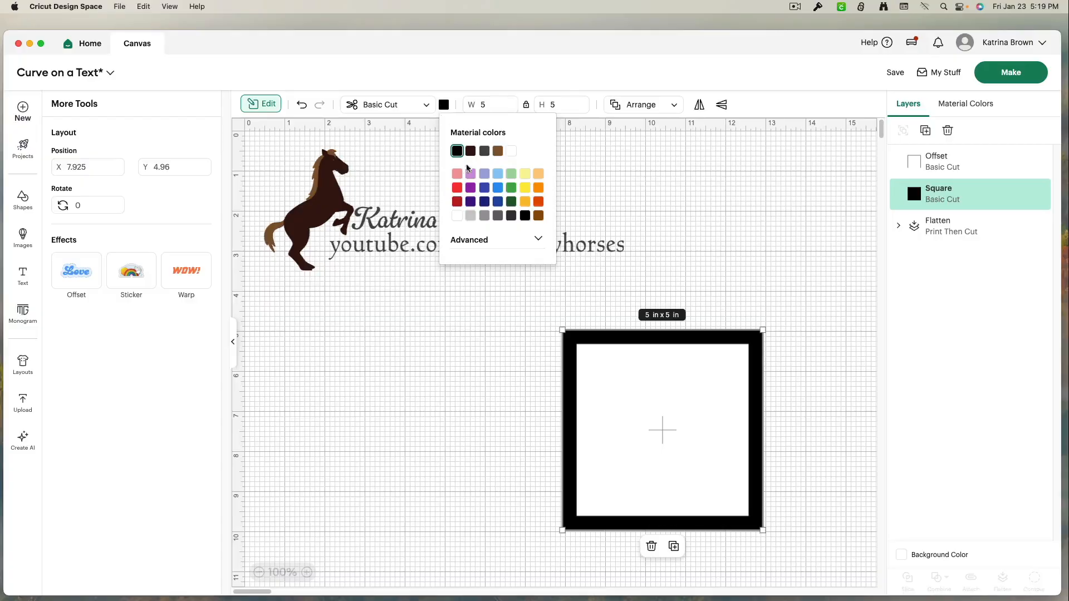
left_click(470, 188)
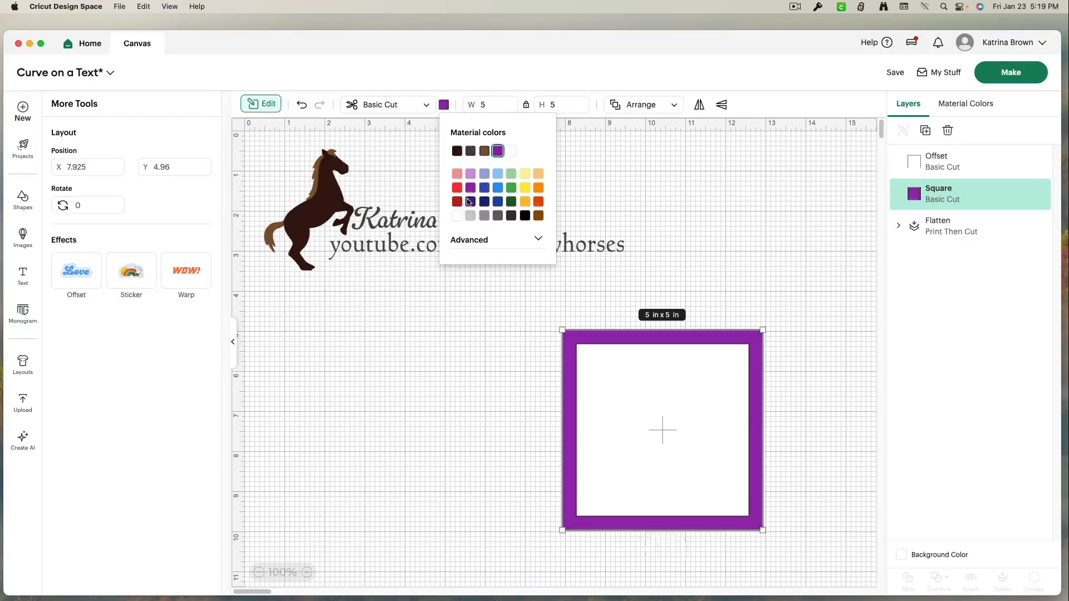
left_click(476, 368)
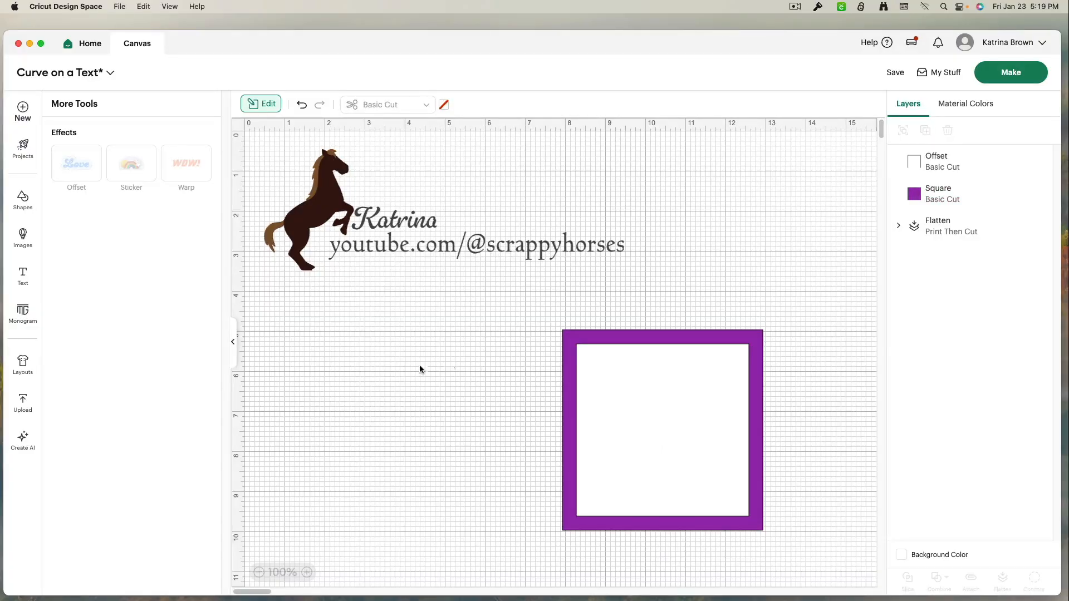
Add a text box reading Happy to the canvas, placed above and right of the square
left_click(233, 343)
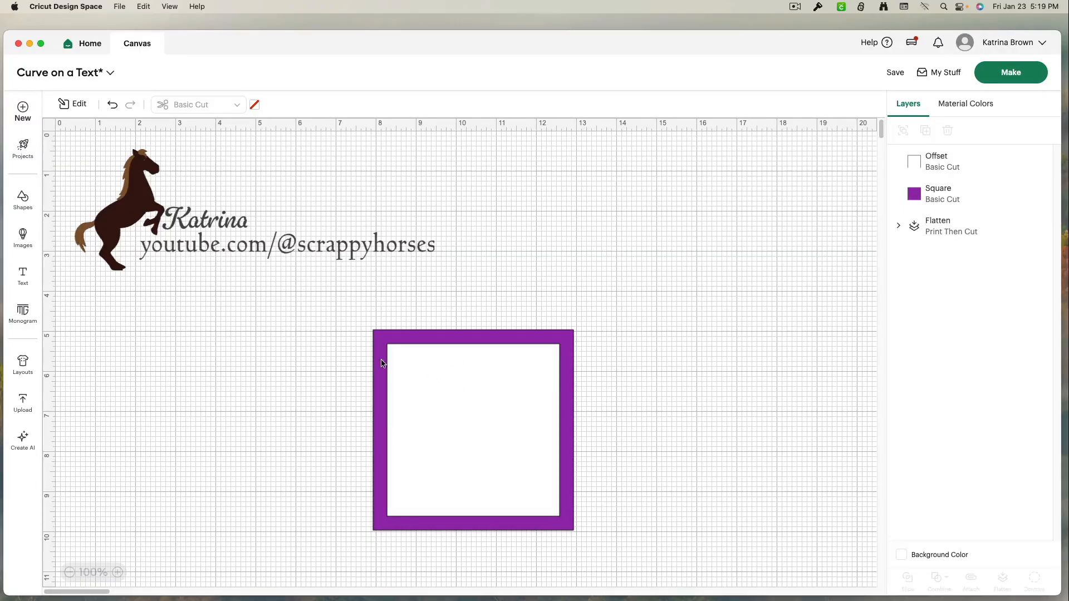
left_click(23, 279)
left_click(170, 390)
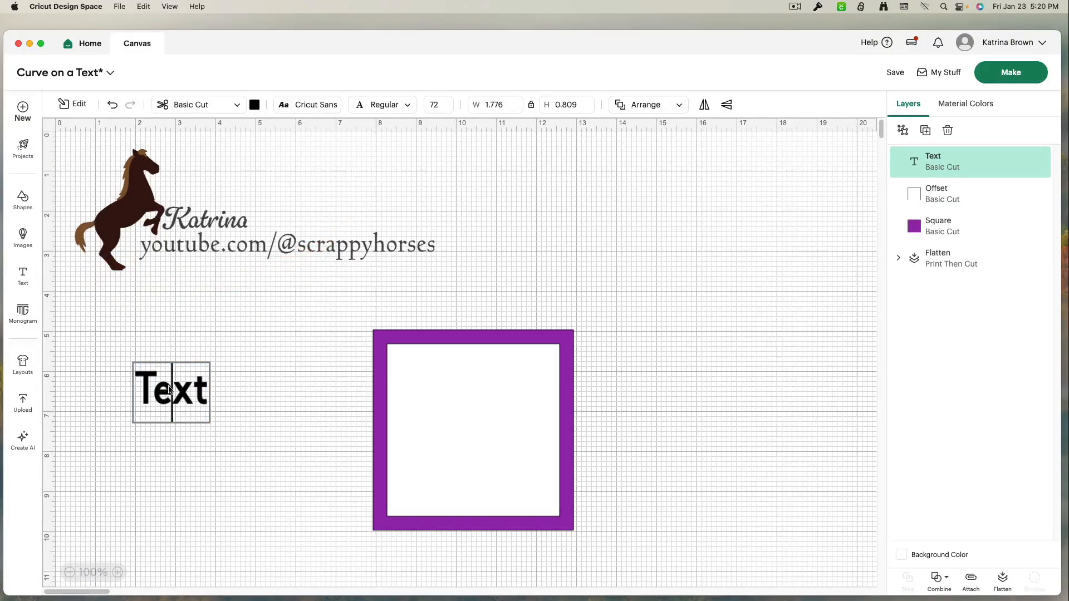
left_click_drag(186, 397, 632, 239)
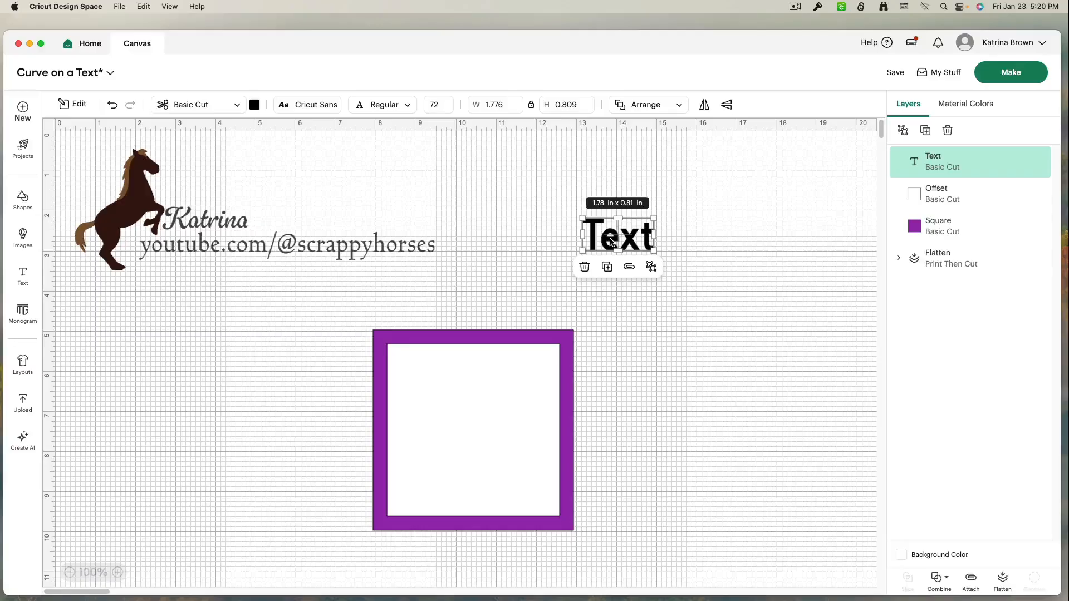
double_click(611, 241)
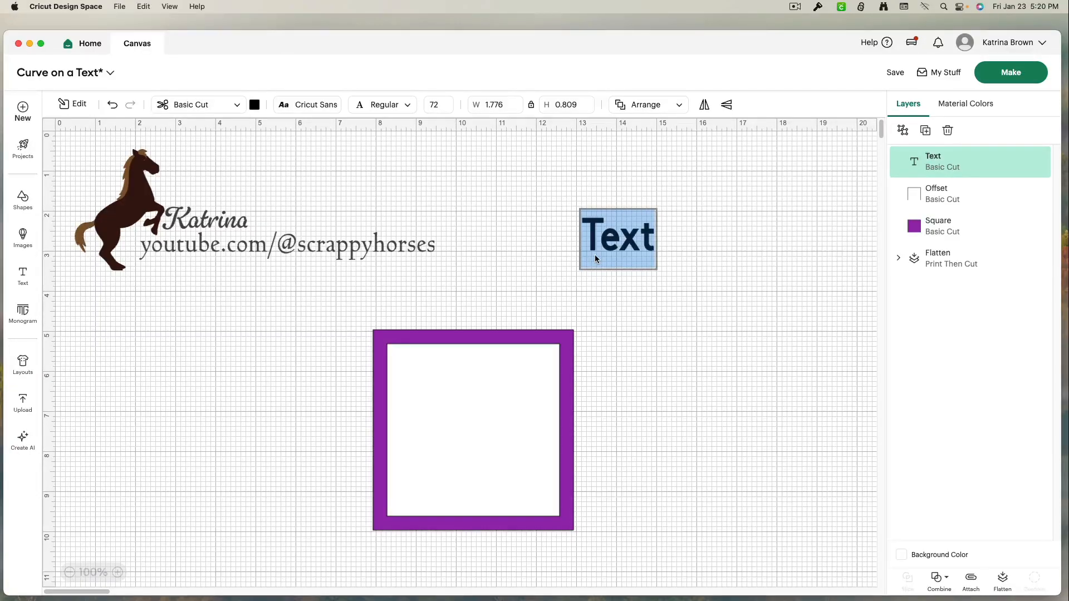
type("Happy")
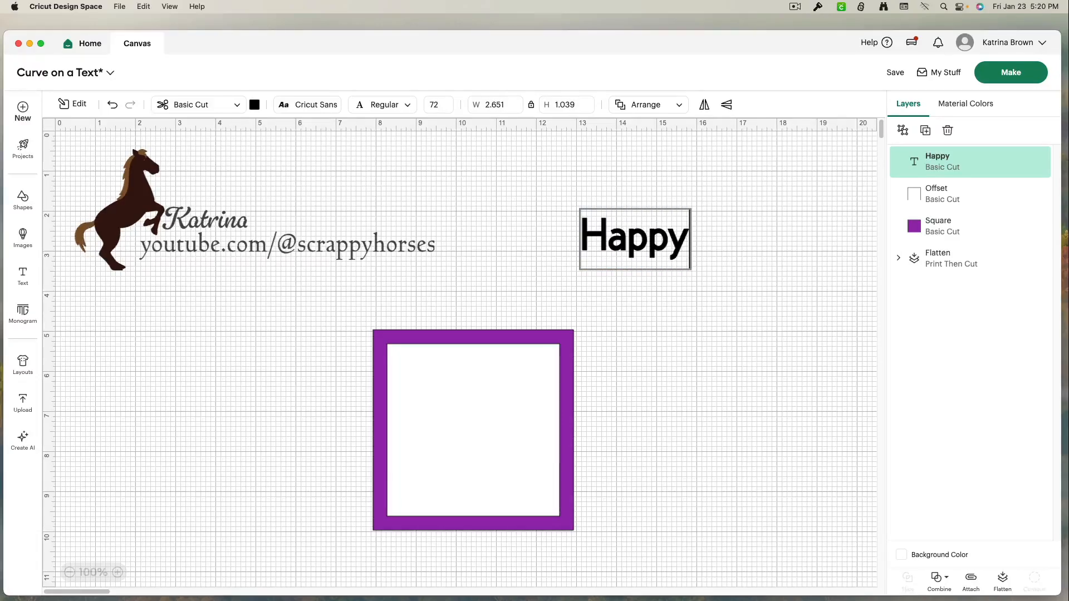
left_click(720, 284)
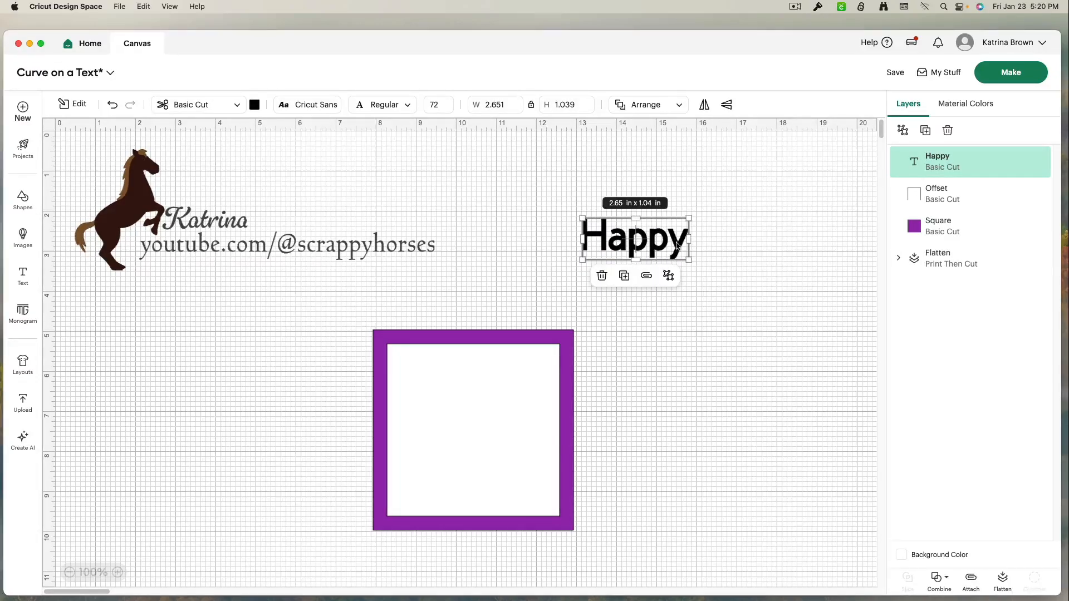
Browse the font lists across the System, Recent, Bookmarked and Cricut categories for the Happy text
left_click(718, 284)
left_click_drag(718, 283, 550, 210)
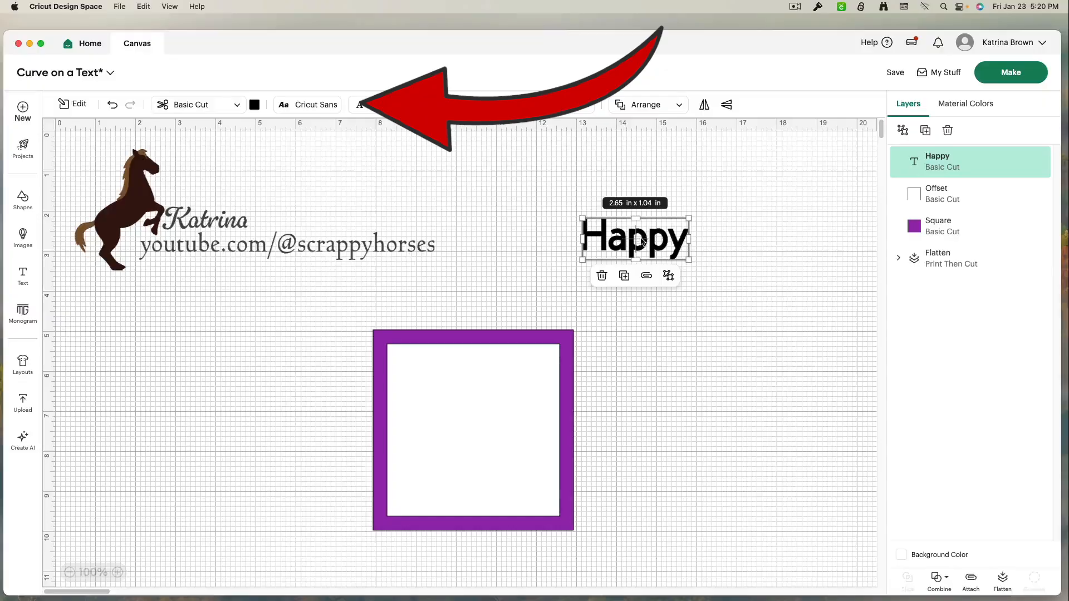
left_click(332, 112)
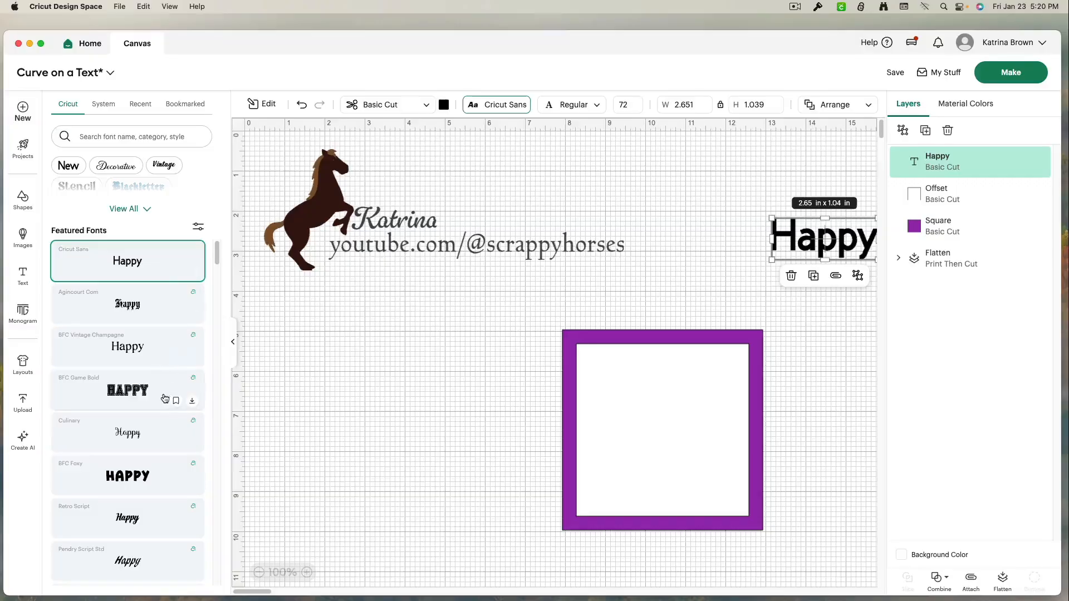
left_click(105, 104)
scroll(158, 362, "down", 10)
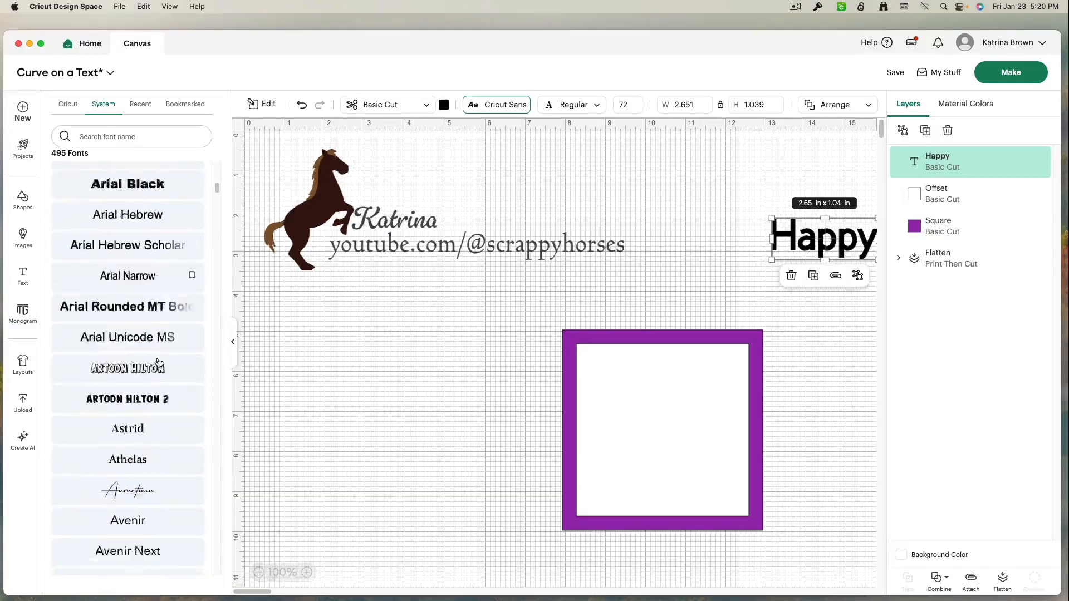
scroll(158, 362, "up", 10)
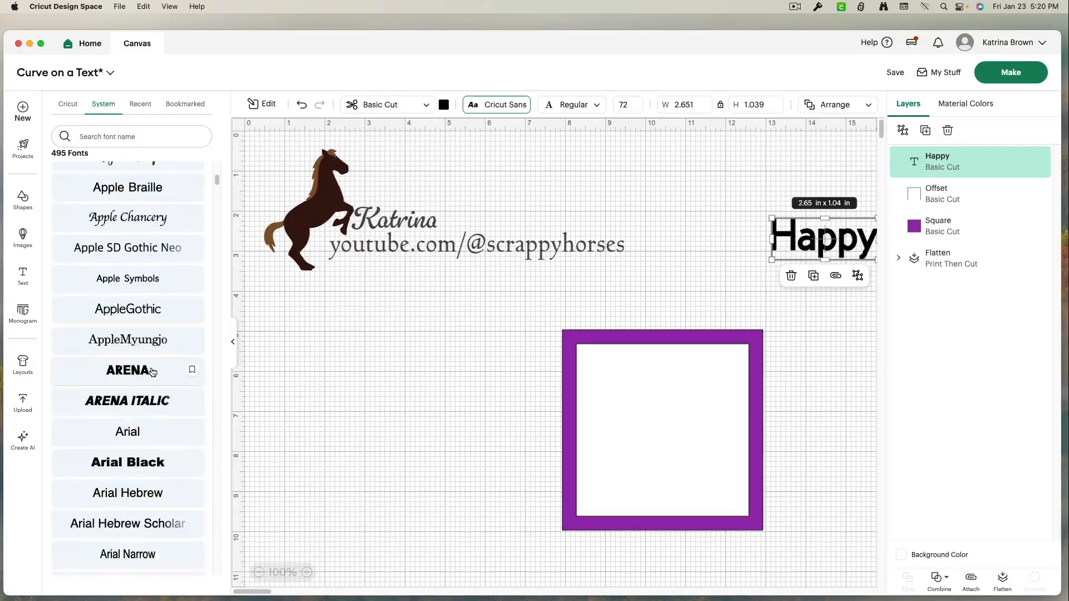
left_click(141, 105)
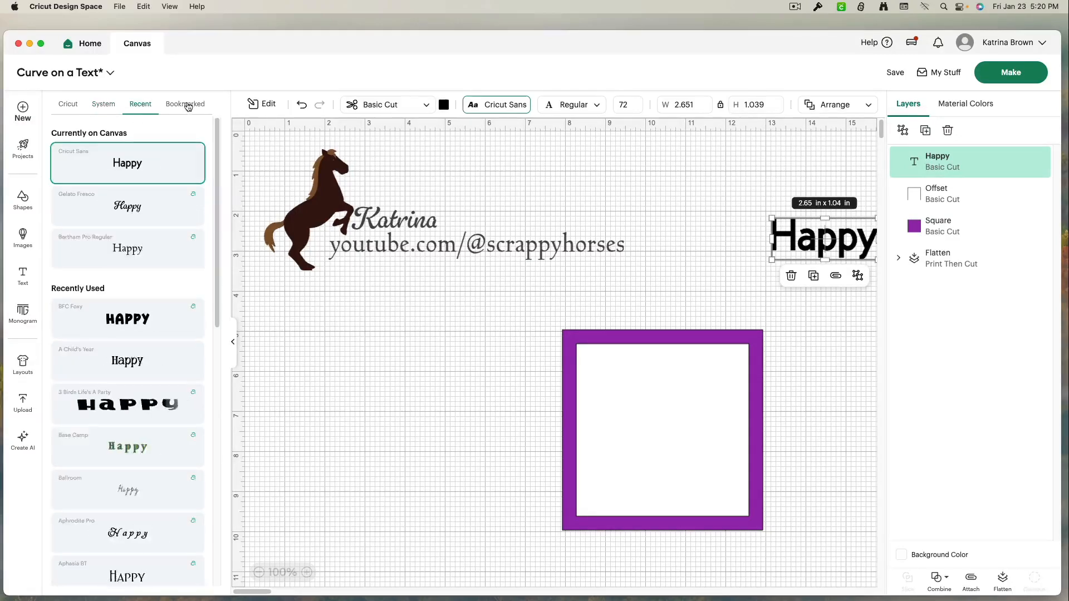
left_click(187, 105)
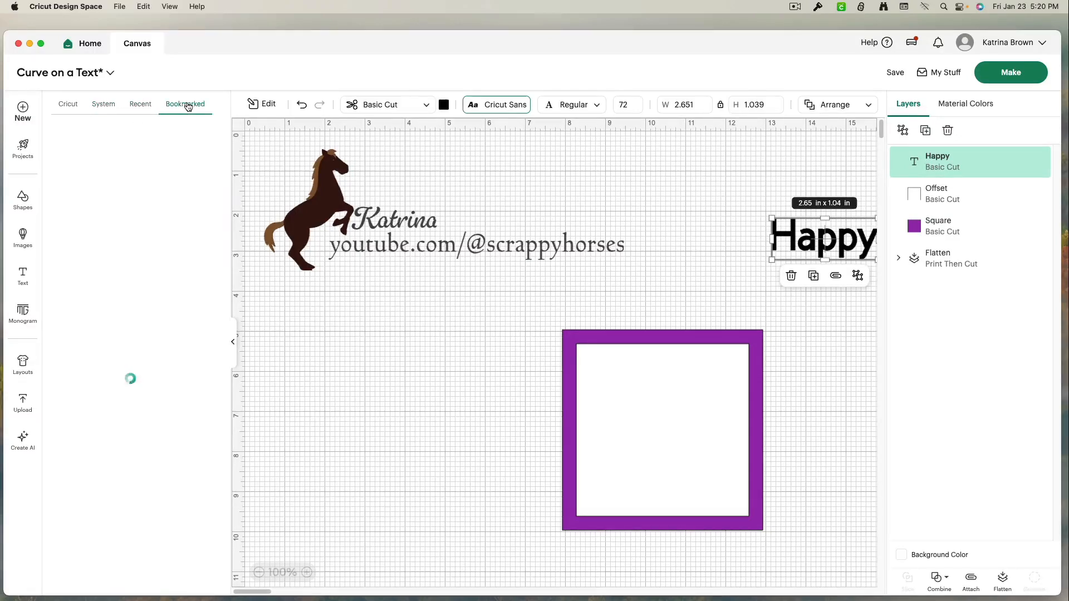
left_click(64, 106)
scroll(153, 452, "down", 5)
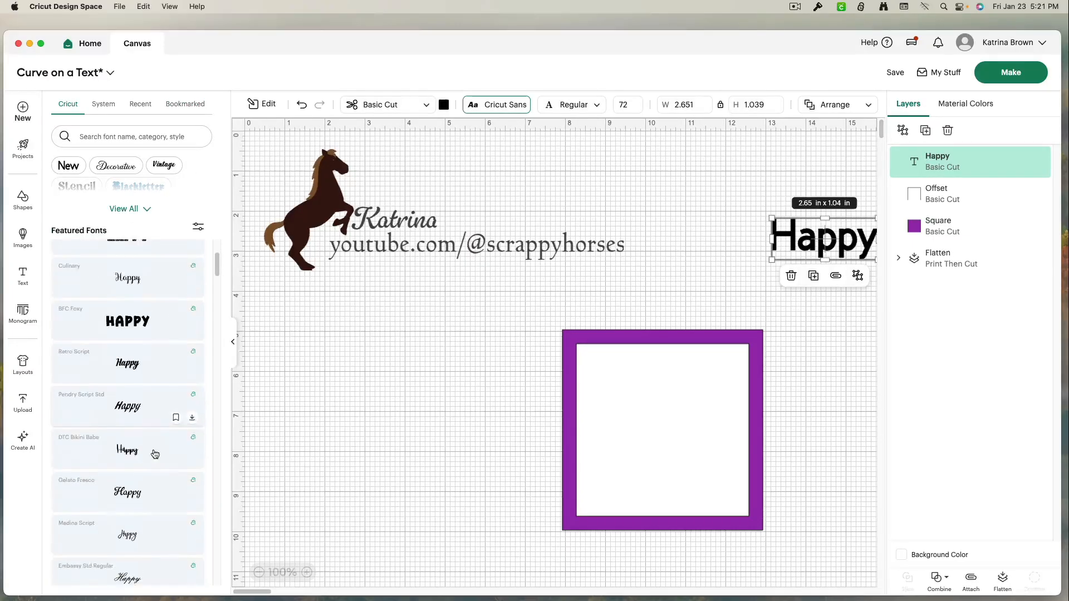
scroll(155, 453, "down", 2)
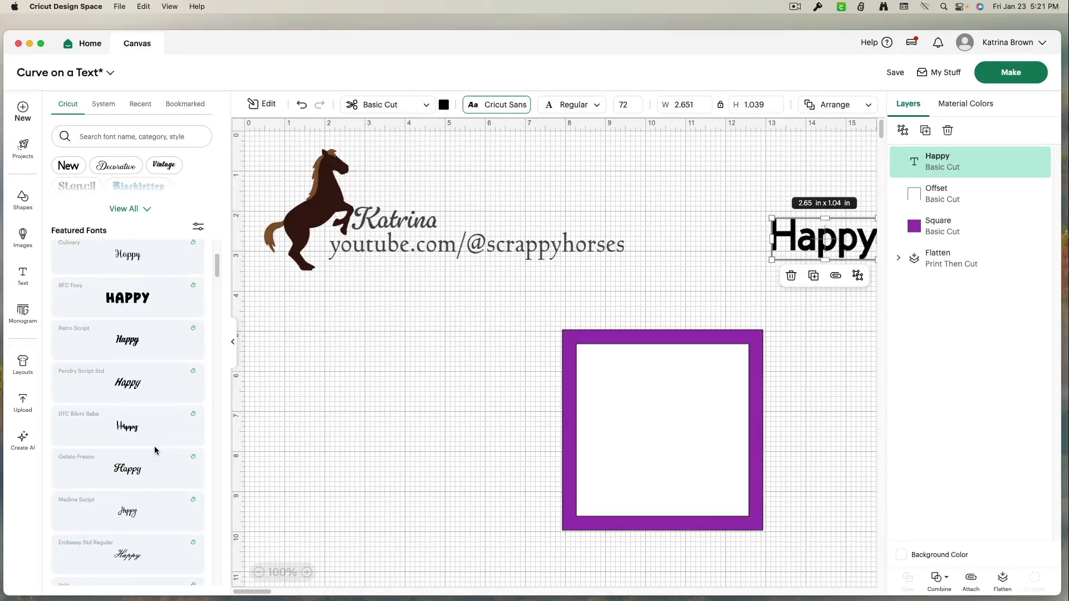
scroll(156, 434, "up", 5)
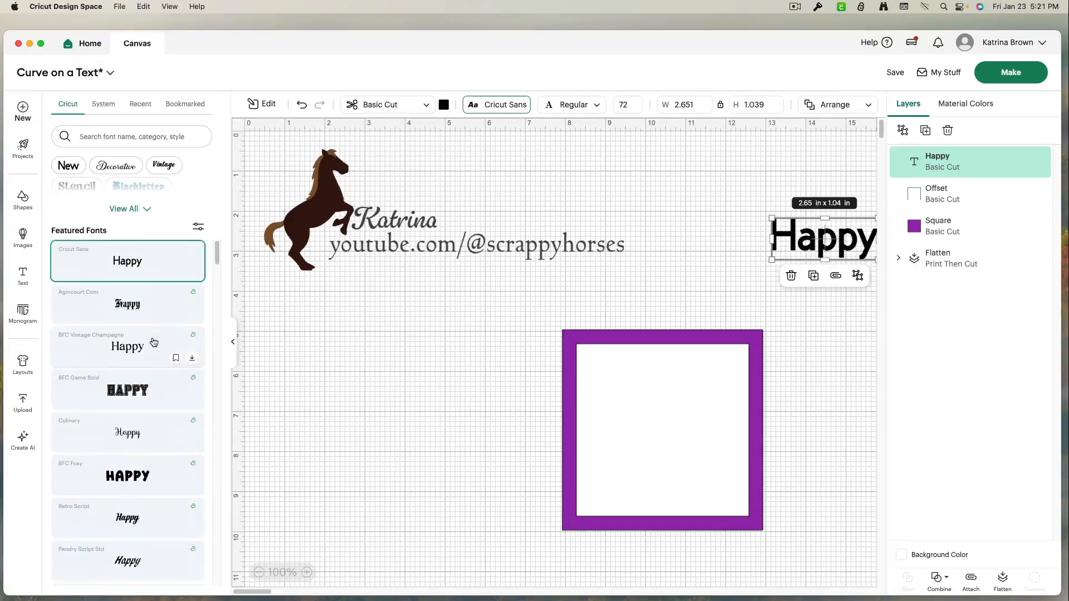
scroll(150, 451, "down", 1)
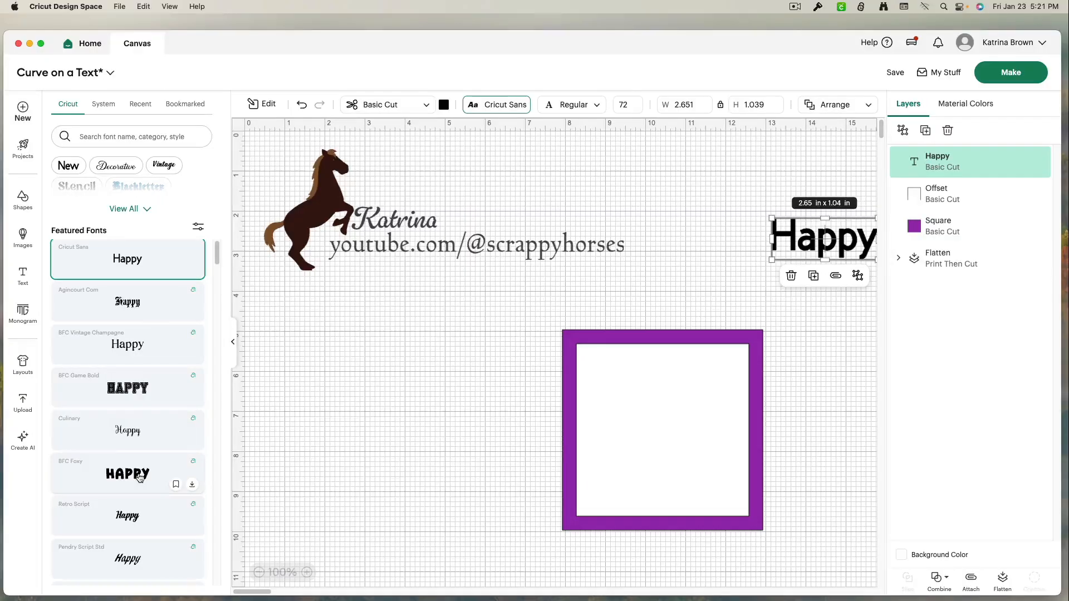
Change the Happy text's font to BFC Foxy and move it into the square's upper area
left_click(139, 478)
left_click_drag(794, 243, 510, 337)
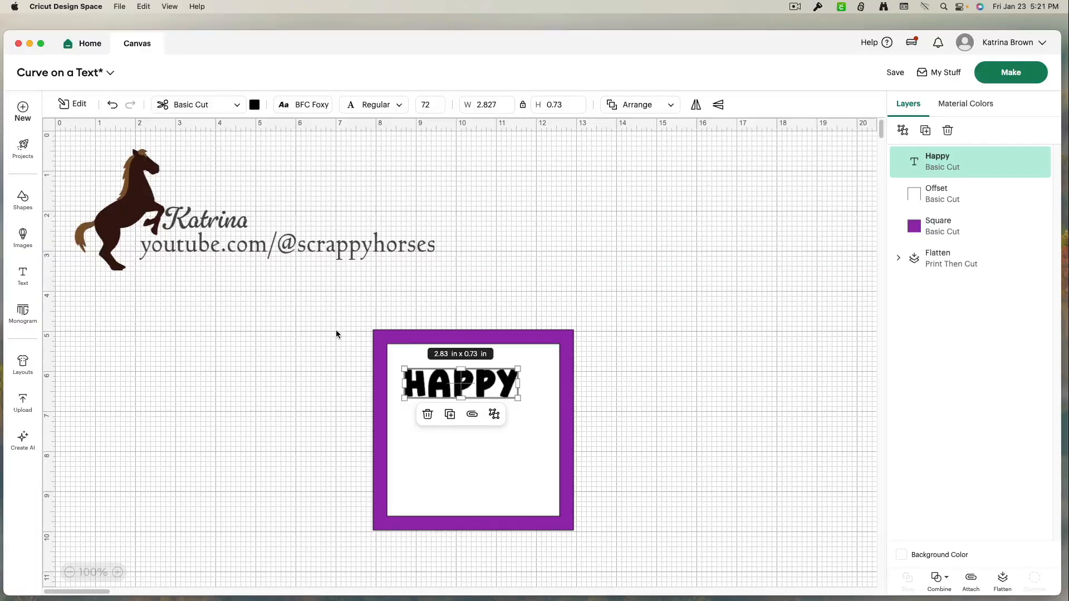
Open the Edit tools panel and compare the options it offers for the whole design, the Happy text and the inner offset square
left_click_drag(336, 334, 569, 416)
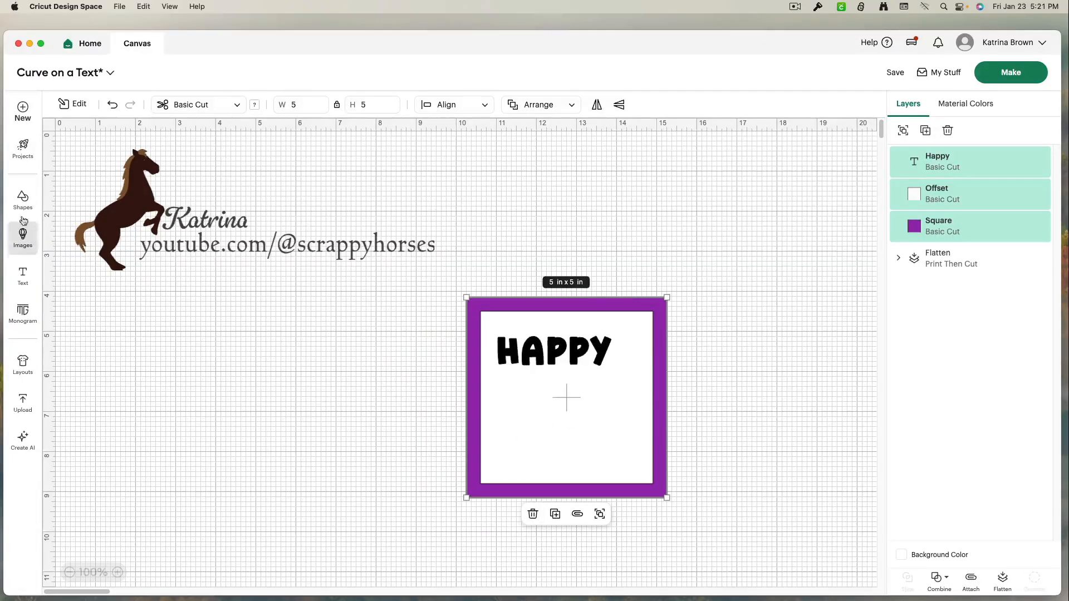
left_click(260, 284)
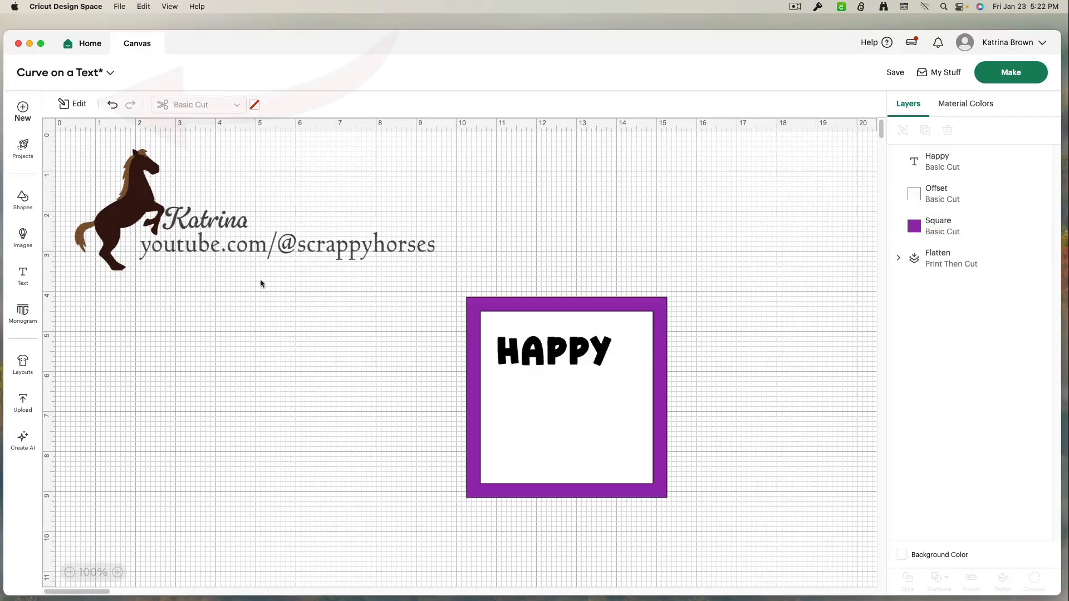
left_click(69, 105)
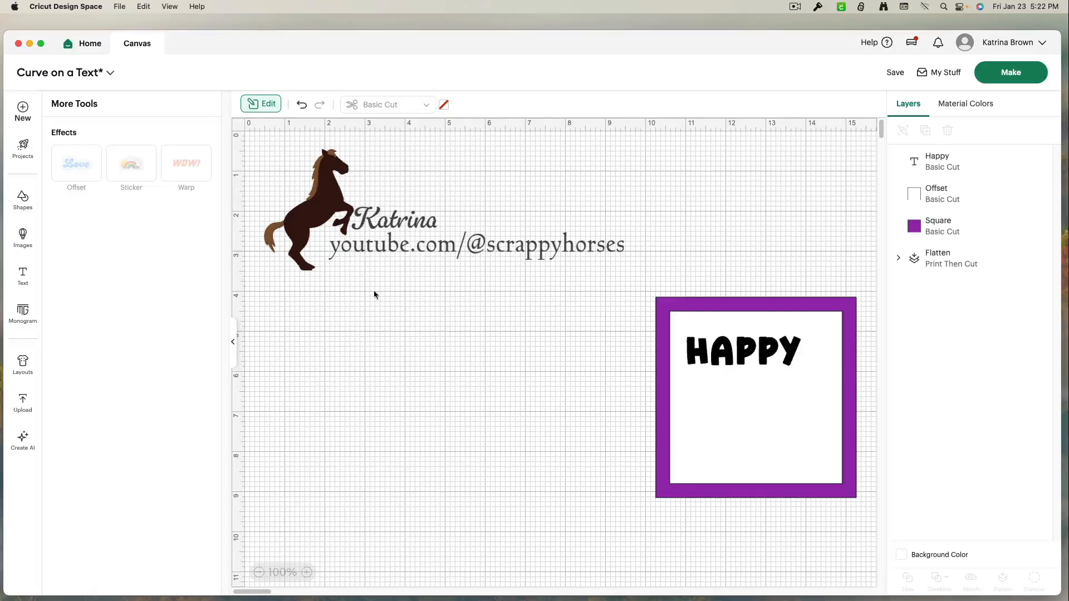
left_click(705, 350)
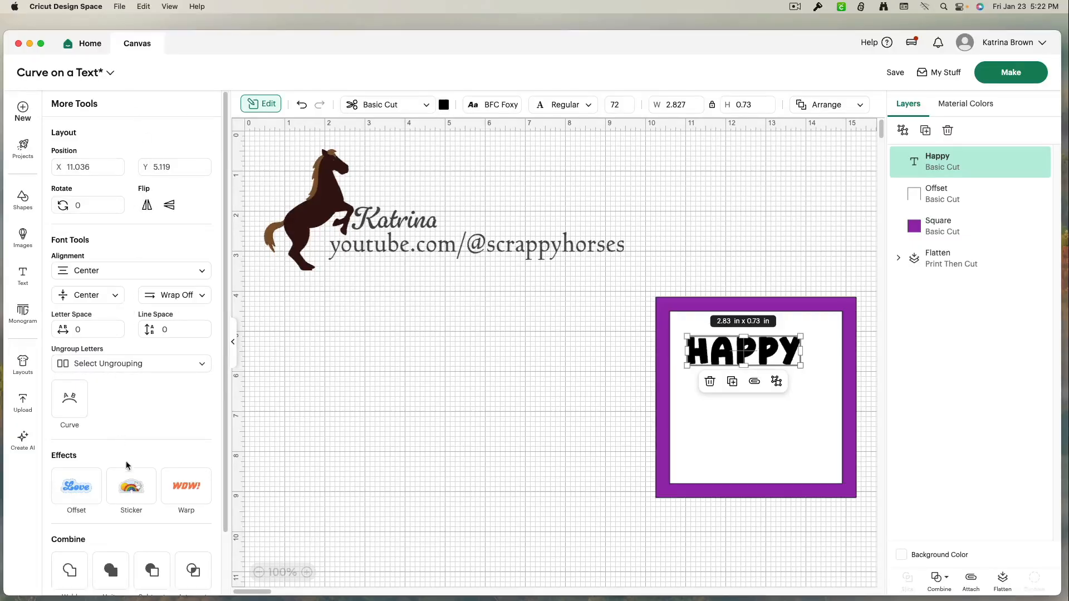
left_click(432, 333)
left_click(710, 406)
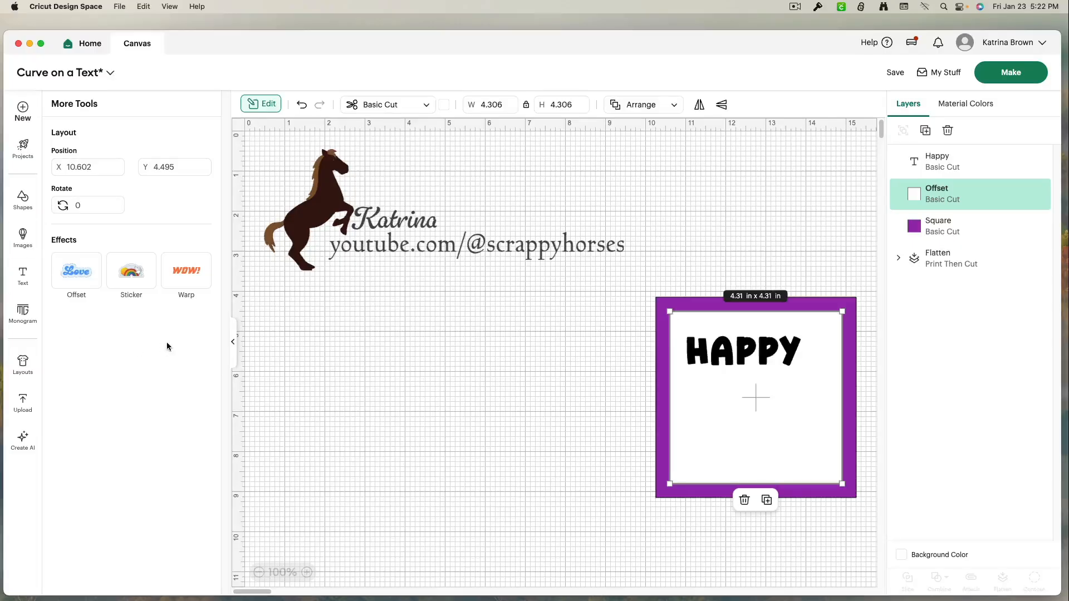
left_click(451, 355)
left_click(701, 352)
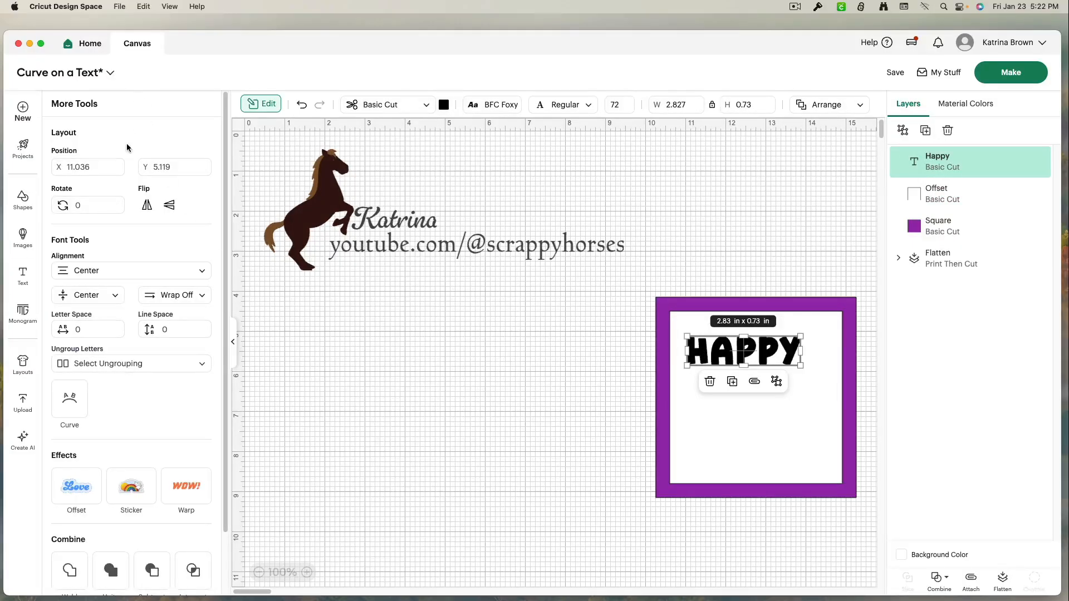
Curve the Happy text into an upward arc of about 47 with the Curve slider
scroll(100, 312, "down", 3)
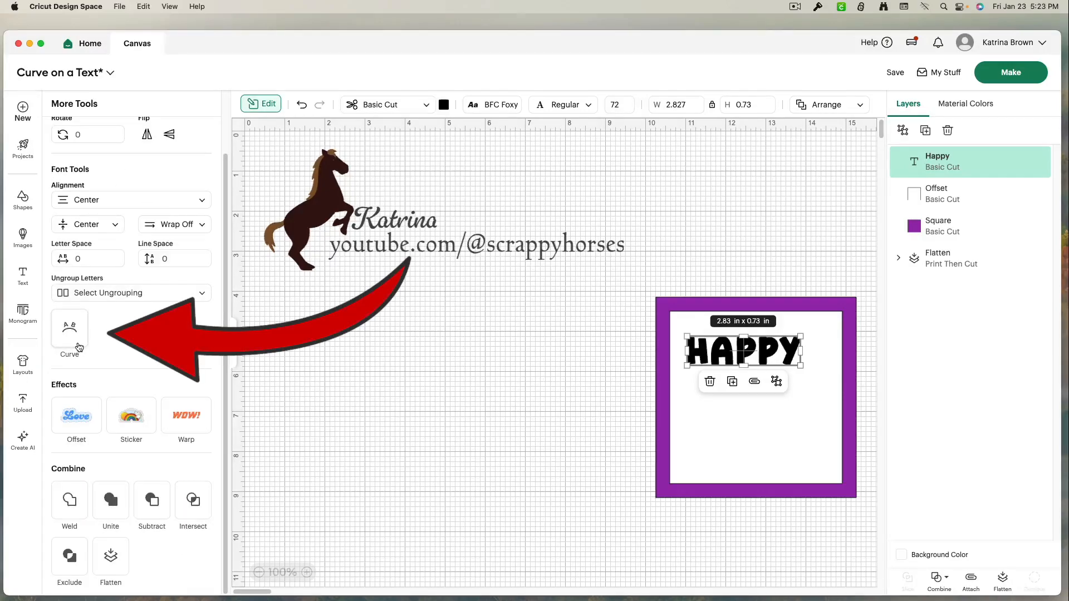
left_click(79, 347)
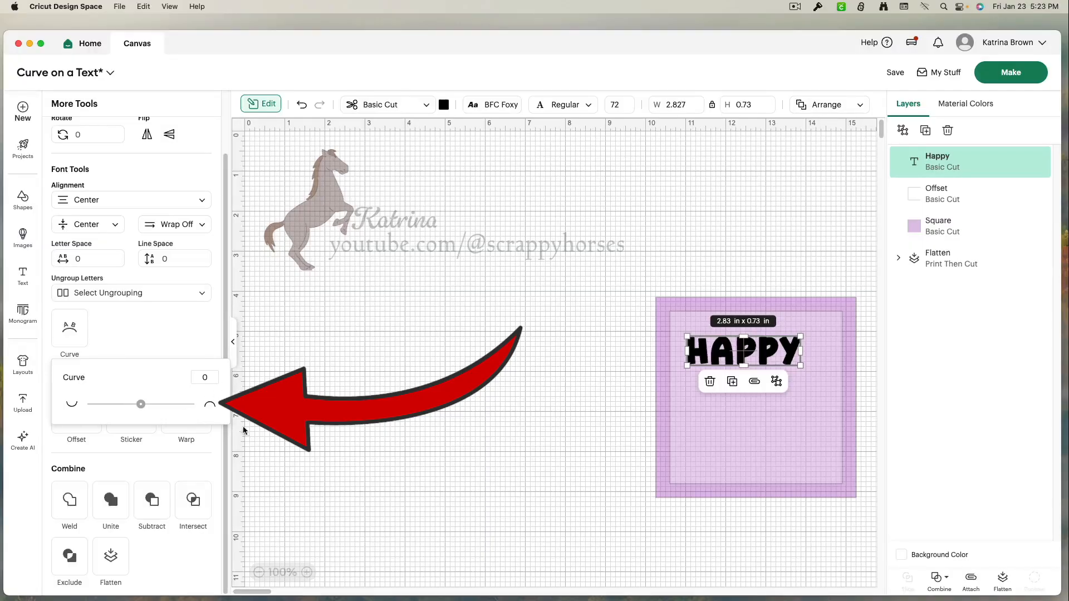
mouse_move(141, 405)
left_mouse_down()
mouse_move(165, 407)
mouse_move(144, 405)
mouse_move(142, 419)
left_mouse_up()
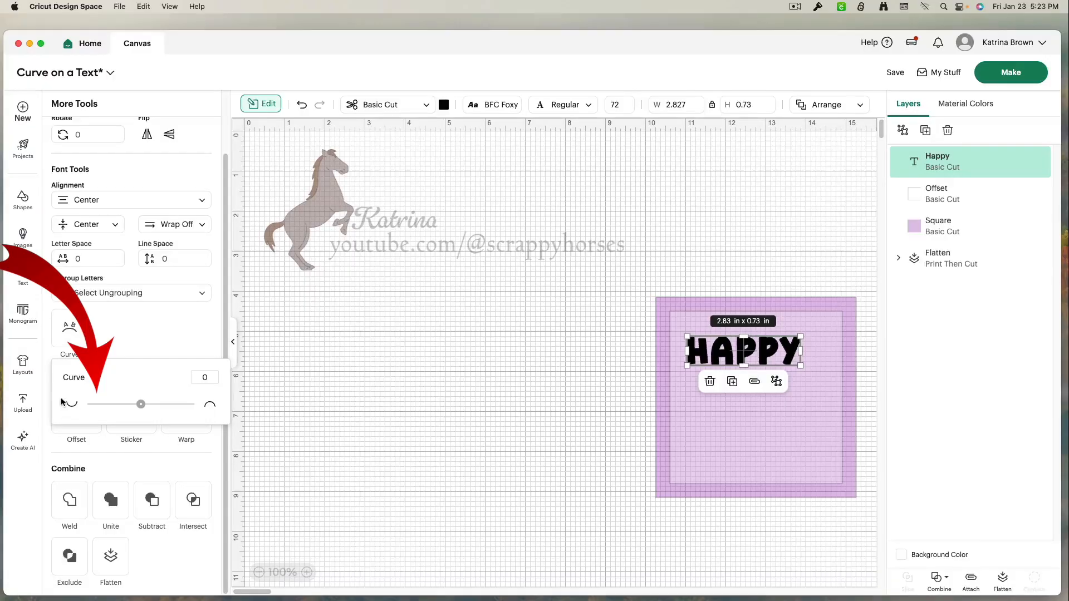
mouse_move(141, 407)
left_mouse_down()
mouse_move(119, 411)
mouse_move(143, 409)
left_mouse_up()
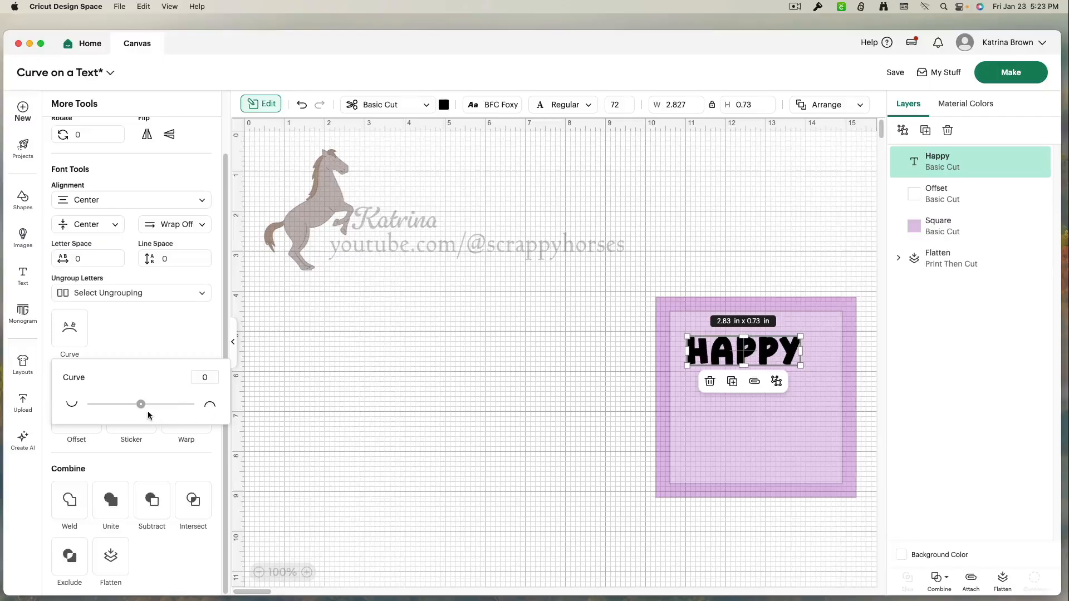
left_click_drag(143, 410, 153, 410)
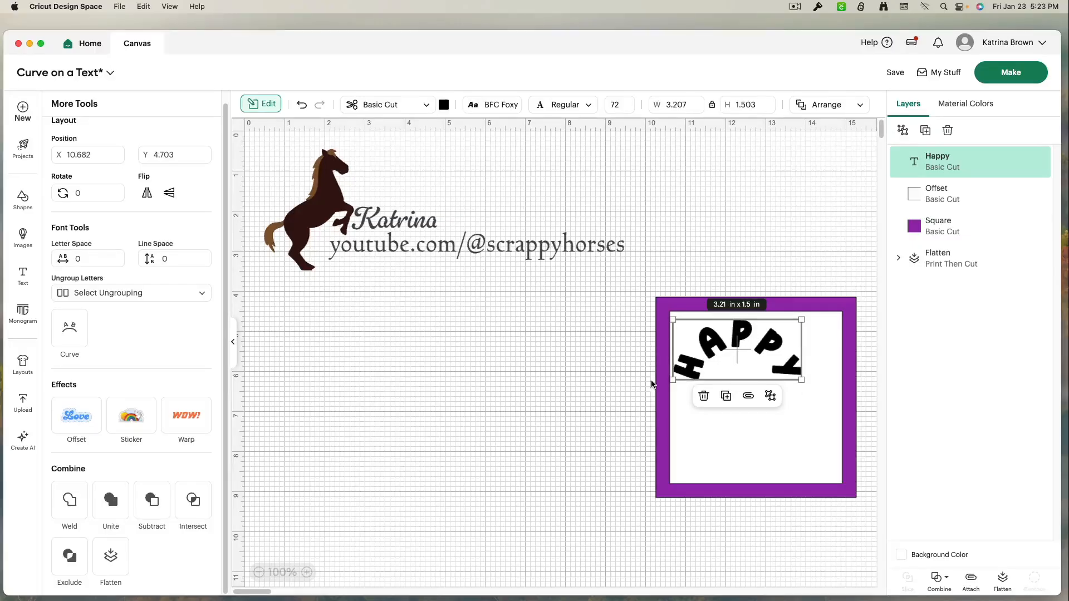
Try the Retro Script, DTC Bikini Babe and Gelato Fresco fonts on the curved text, then return to BFC Foxy
left_click(505, 106)
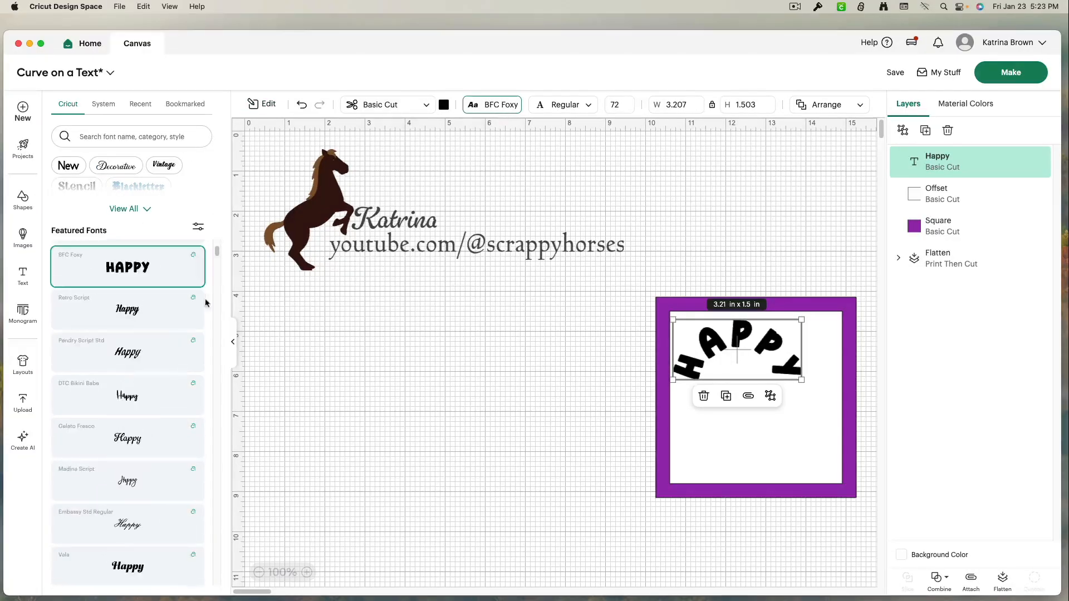
left_click(137, 319)
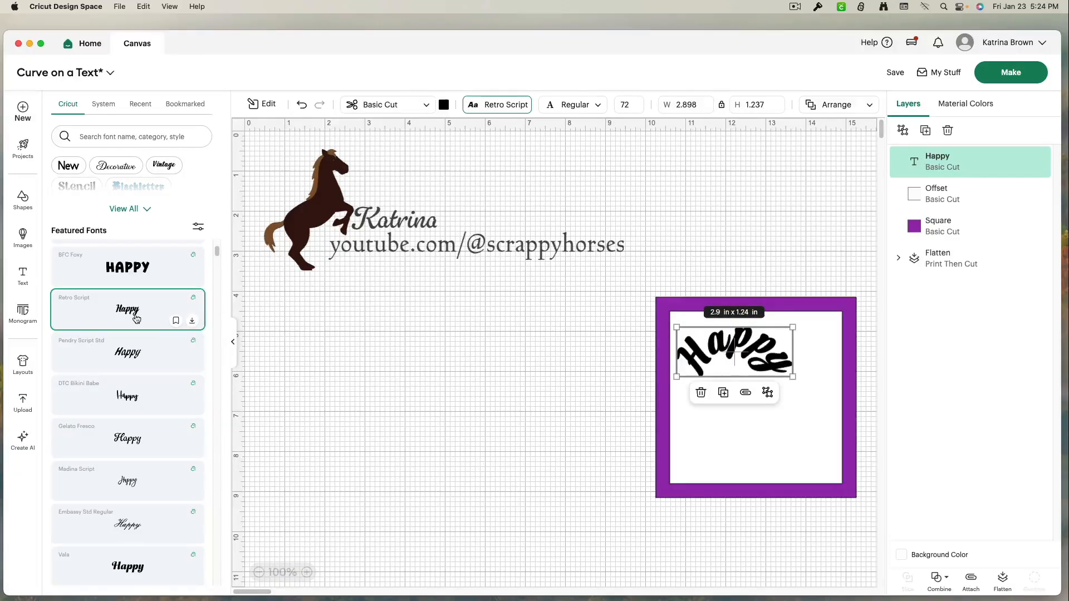
left_click(128, 403)
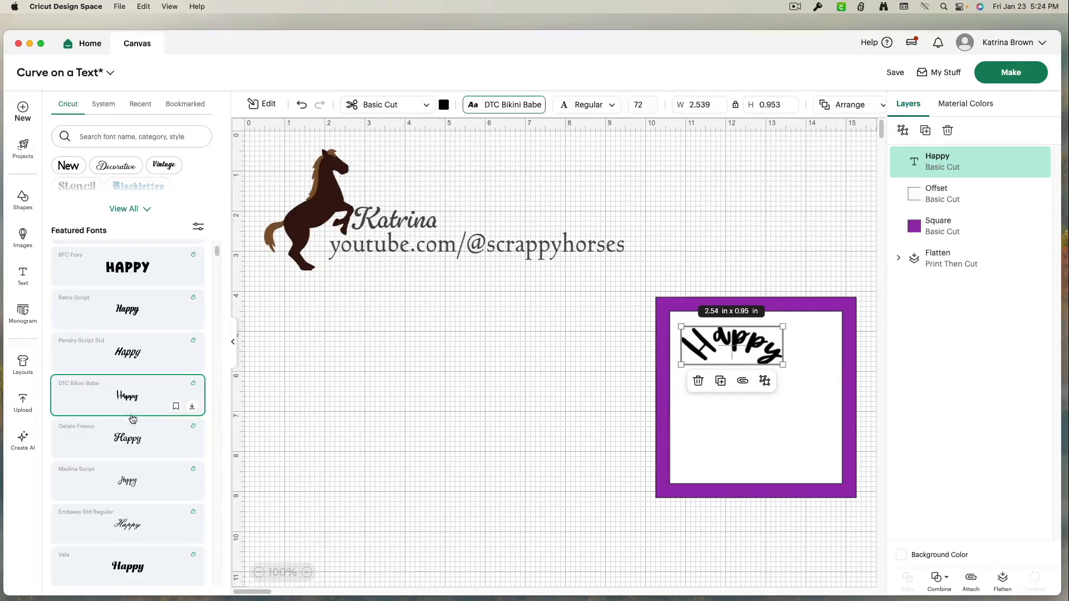
left_click(140, 444)
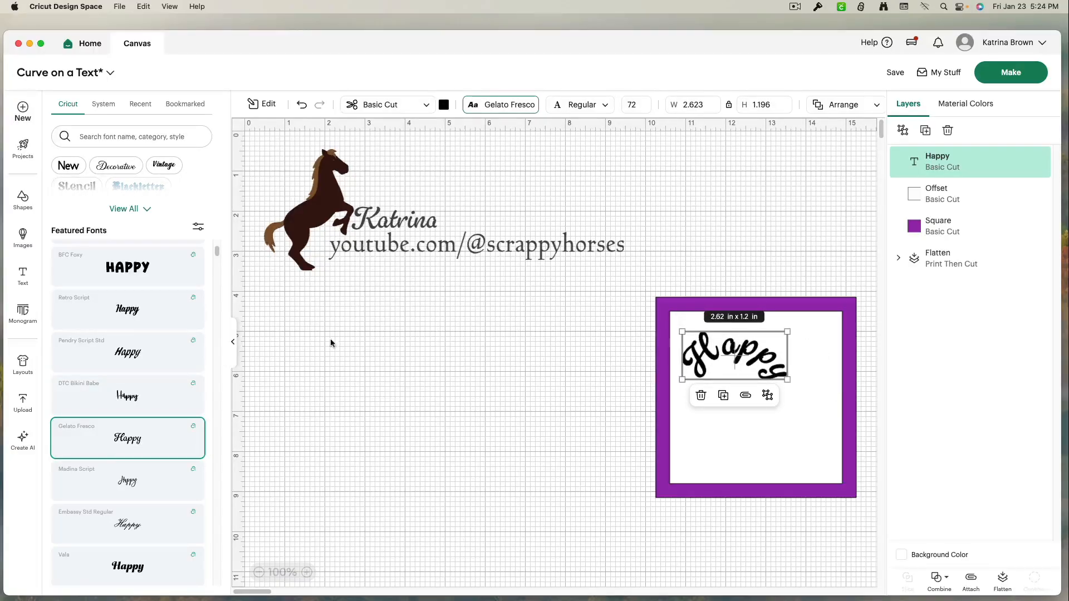
left_click(161, 279)
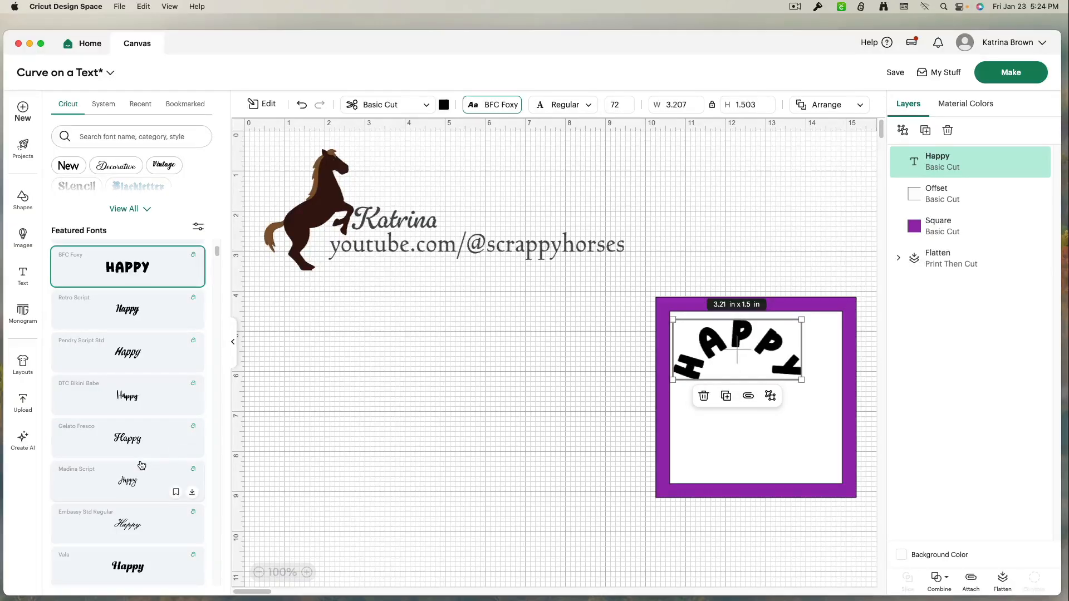
scroll(141, 466, "down", 5)
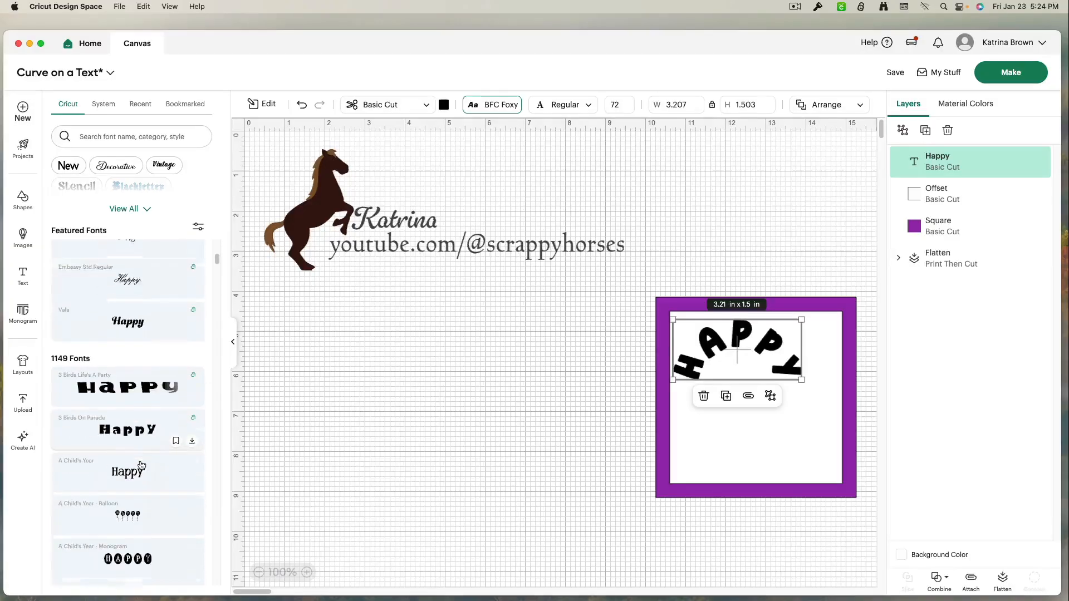
scroll(141, 466, "down", 1)
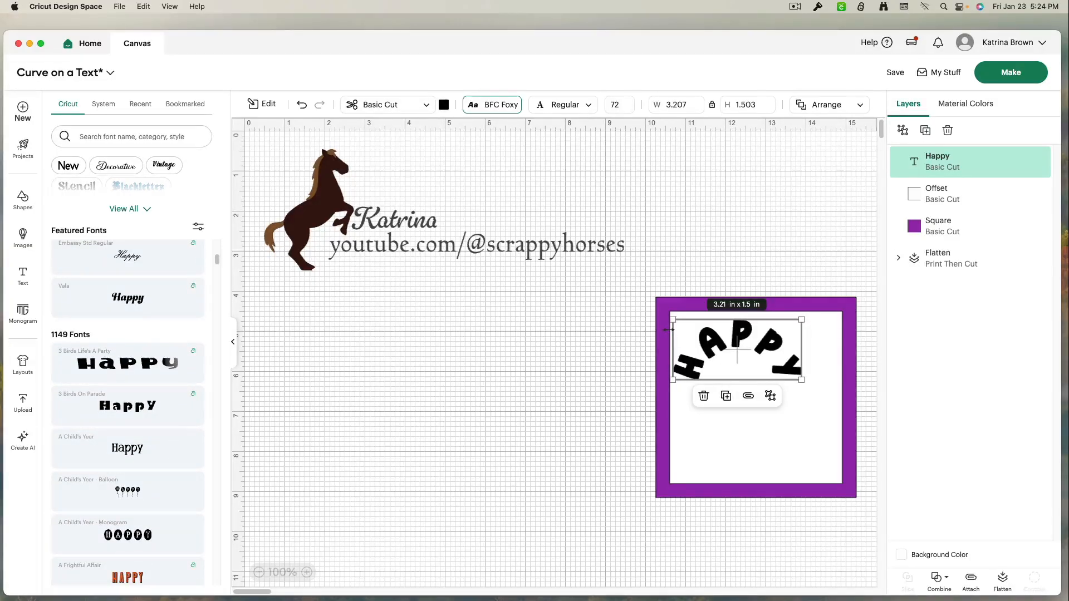
Reduce the Happy text's curve to 39
left_click(262, 105)
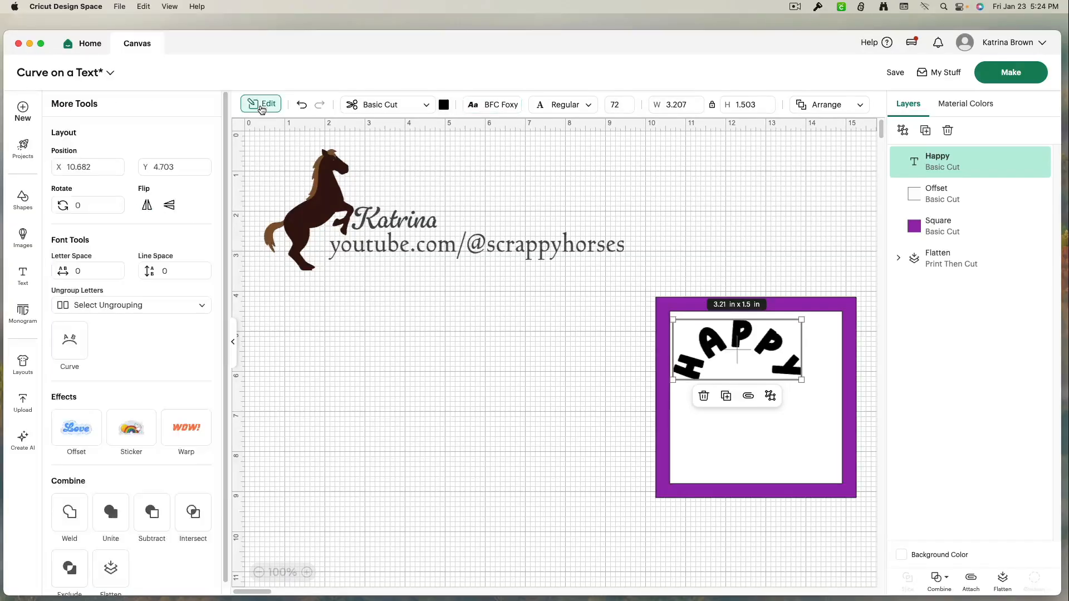
left_click(78, 348)
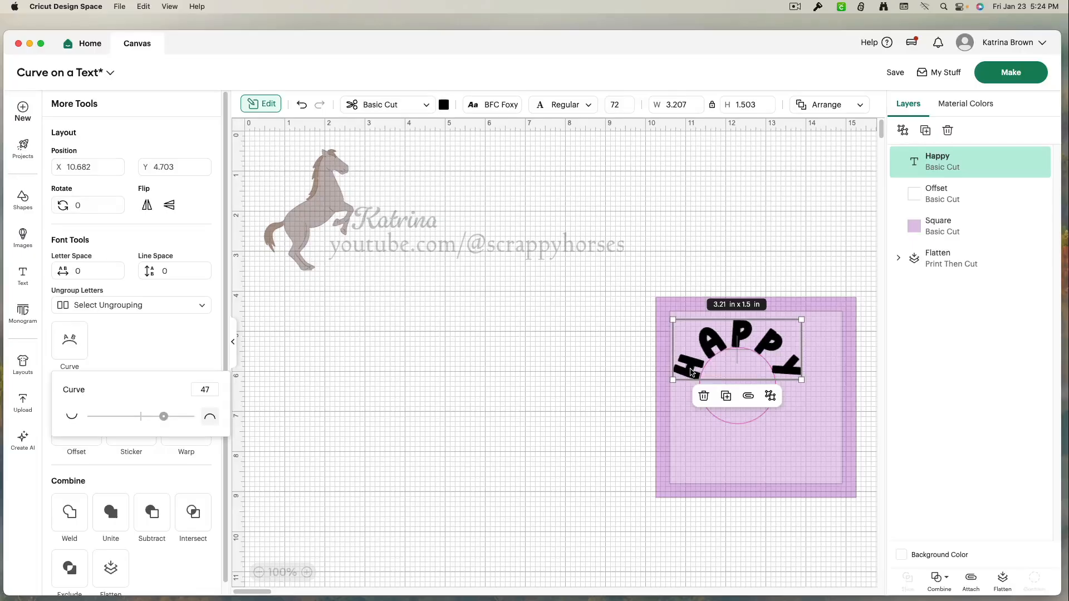
left_click_drag(164, 416, 160, 417)
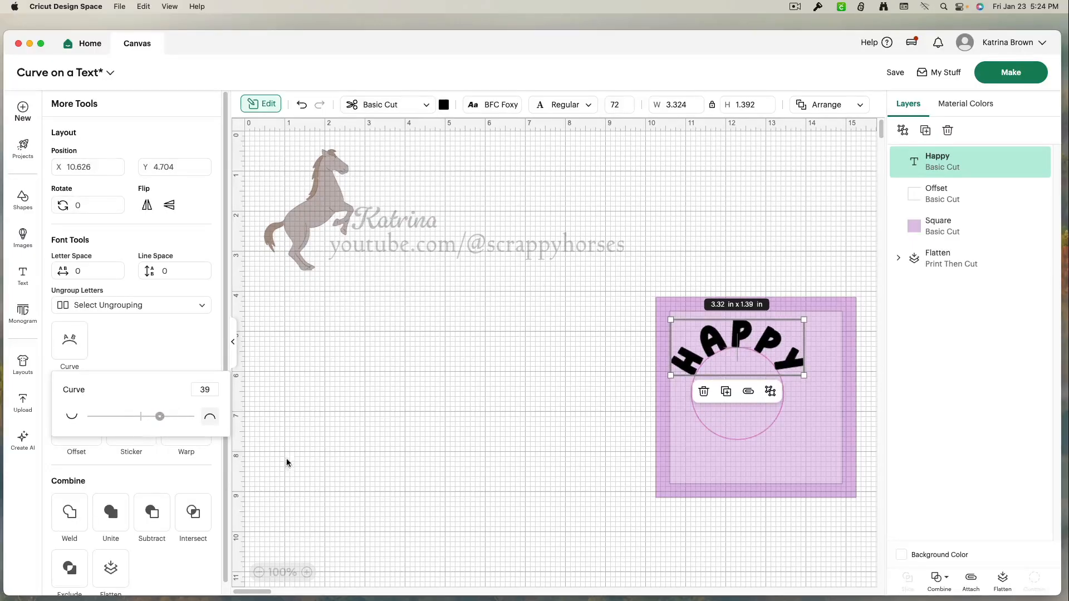